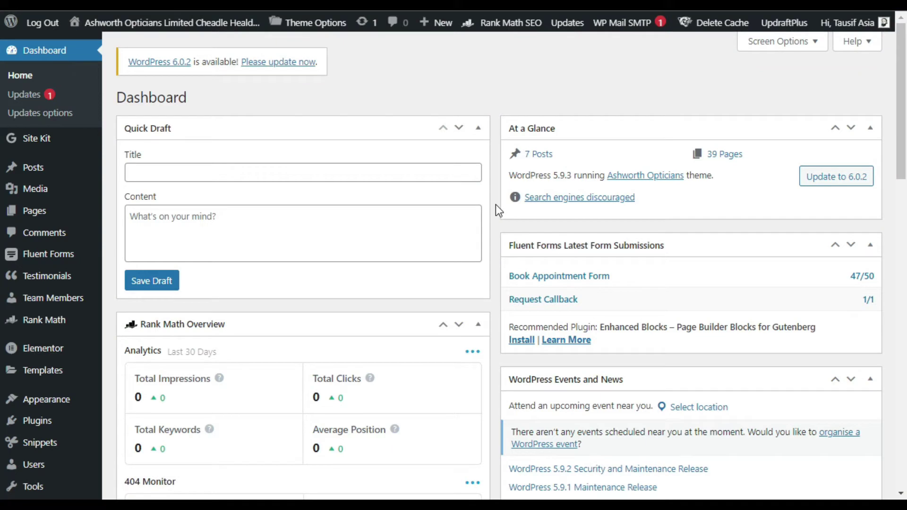
Scroll down the WordPress Dashboard
scroll(496, 207, down, 5)
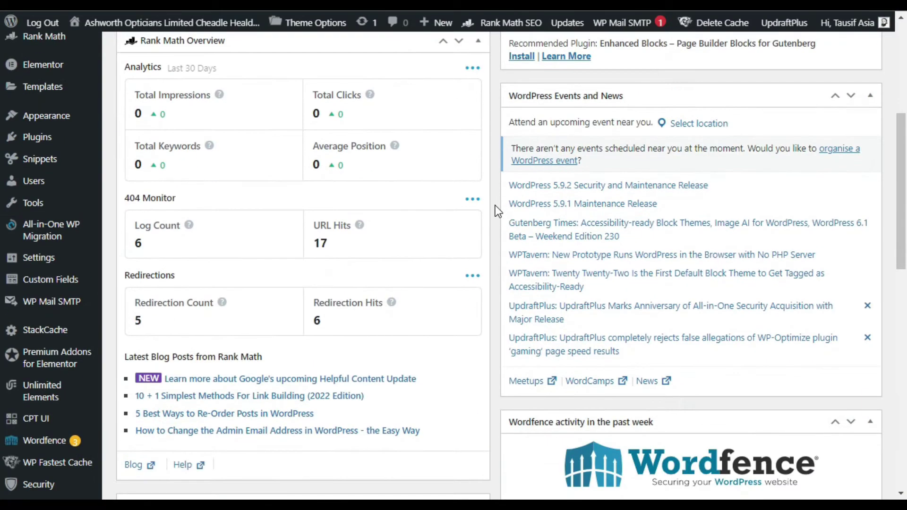
Open Plugins > Add New, search 'unlimited elements', and confirm Unlimited Elements For Elementor is Active
mouse_move(38, 137)
click(126, 164)
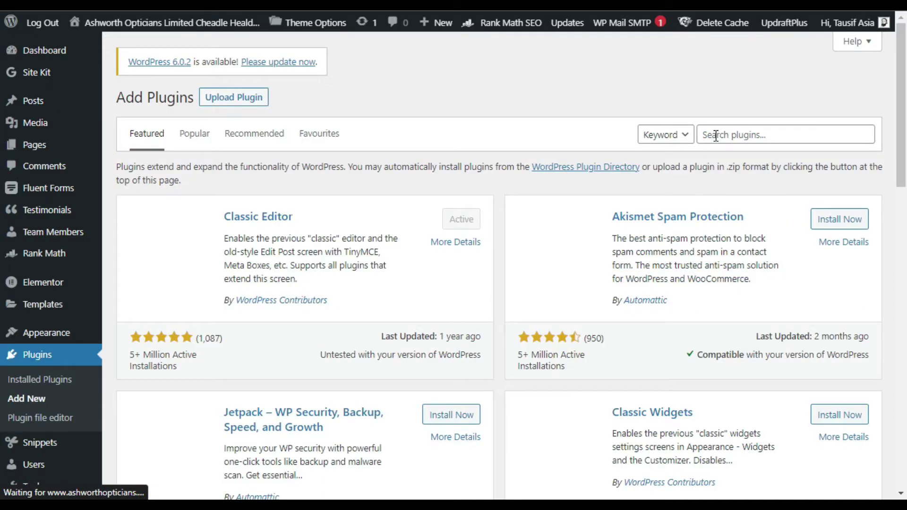
click(716, 136)
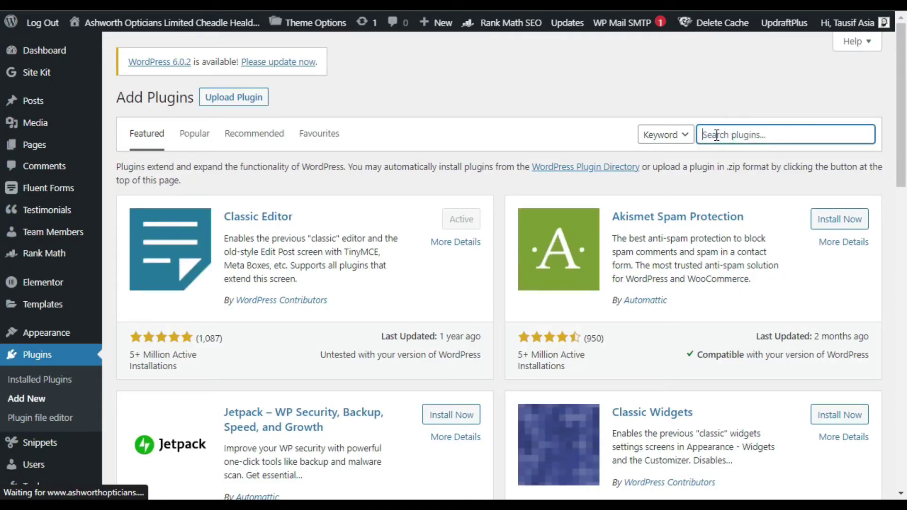
text(unlimited elements)
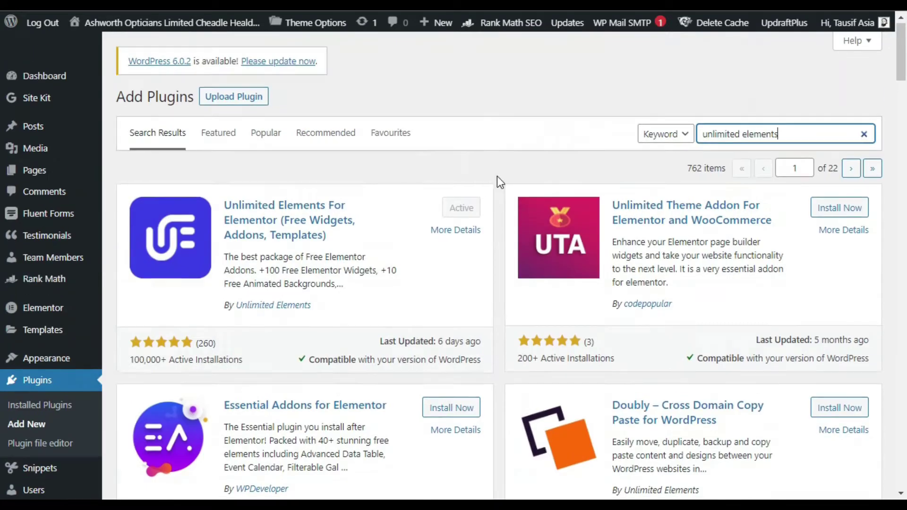
scroll(489, 197, down, 8)
mouse_move(29, 328)
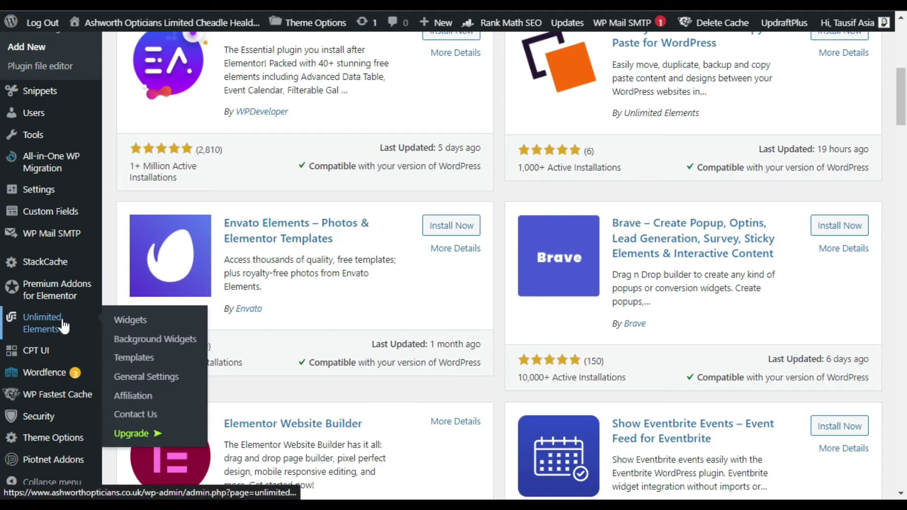
In the Unlimited Elements widget library, install the free Number Box widget
click(144, 320)
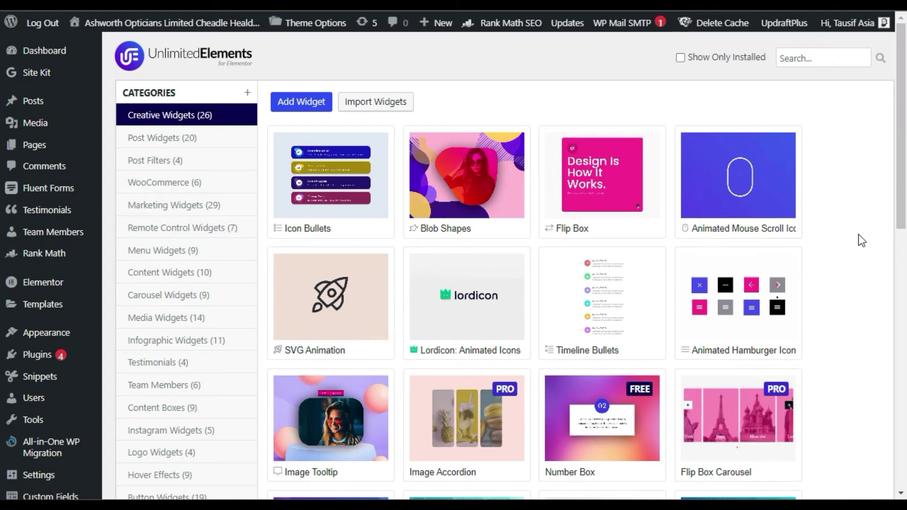
scroll(851, 238, down, 2)
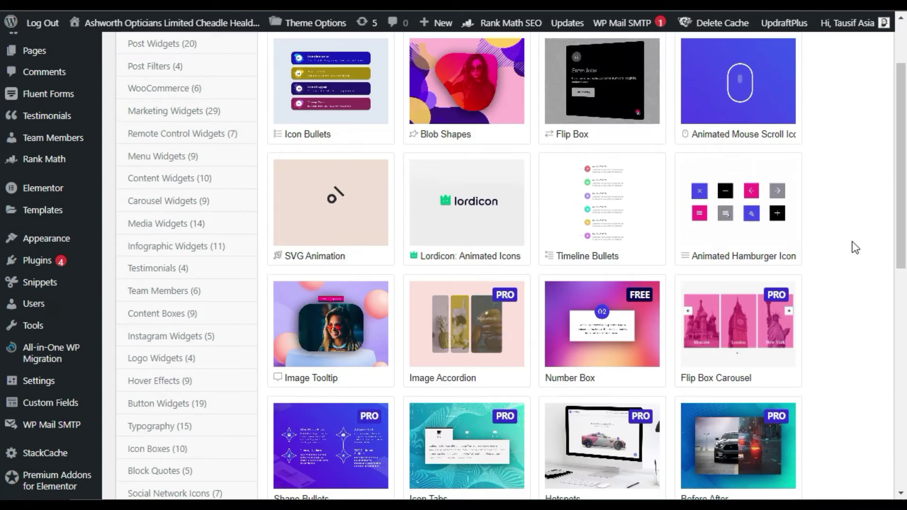
scroll(855, 249, down, 4)
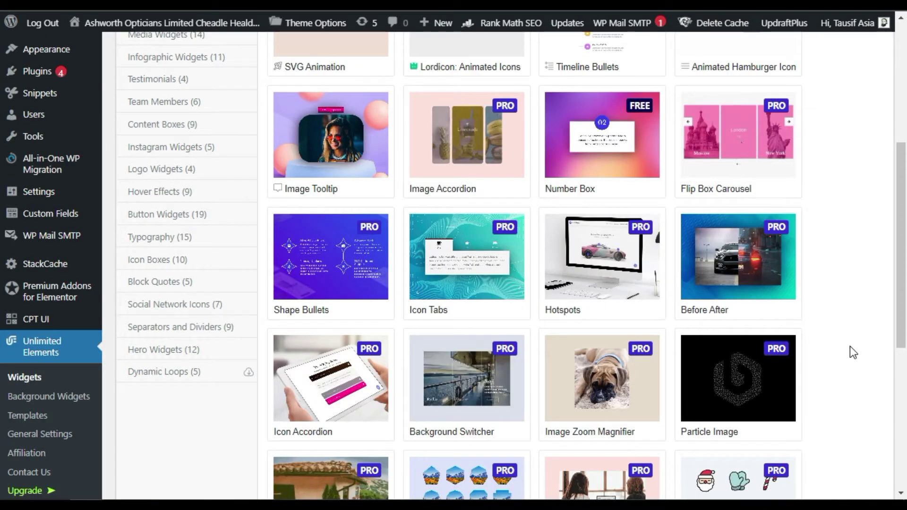
scroll(852, 352, up, 2)
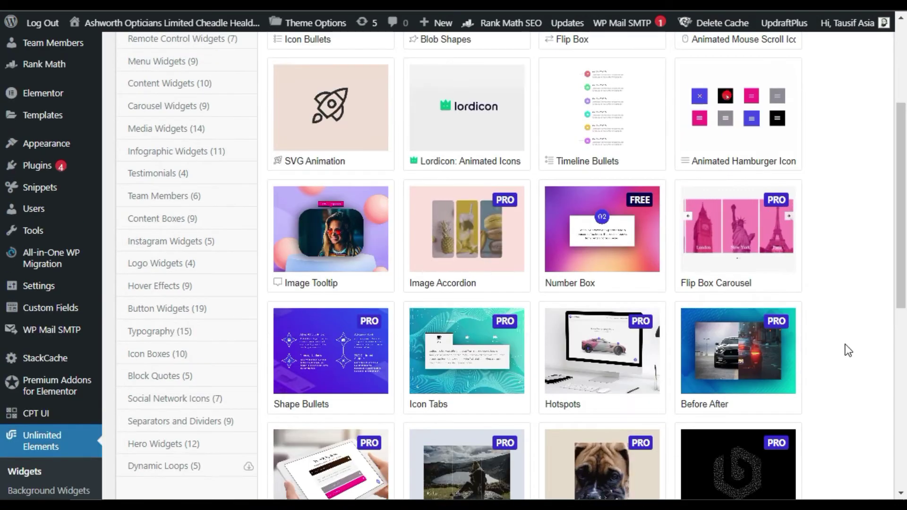
scroll(845, 348, up, 2)
mouse_move(693, 326)
mouse_move(563, 342)
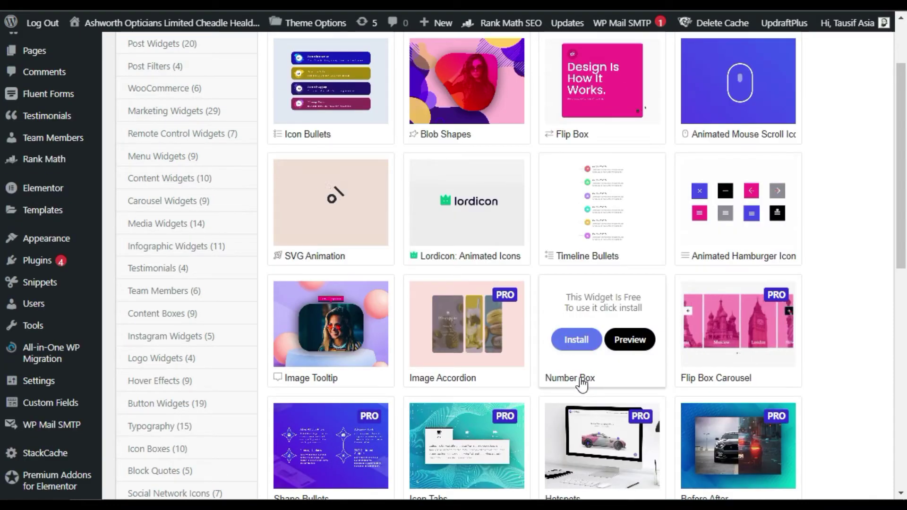
click(583, 339)
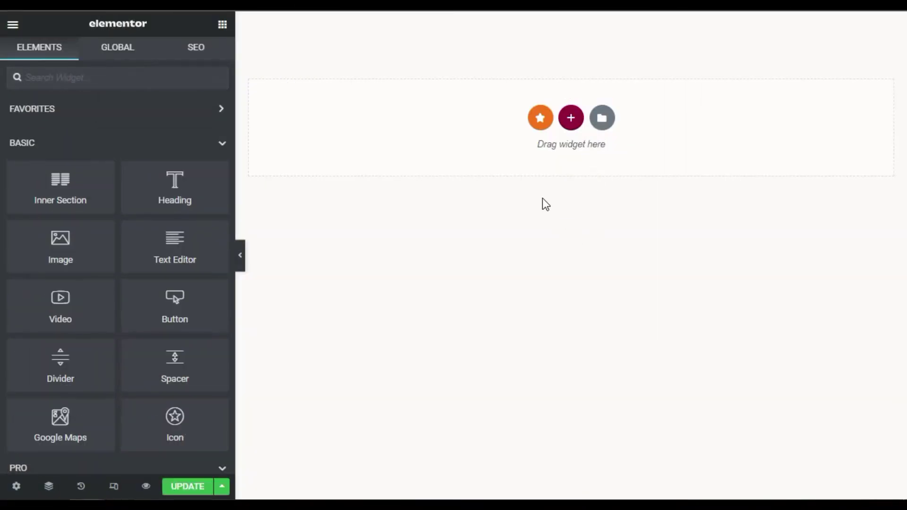
Add a three-column section with its Height set to Fit To Screen
click(570, 117)
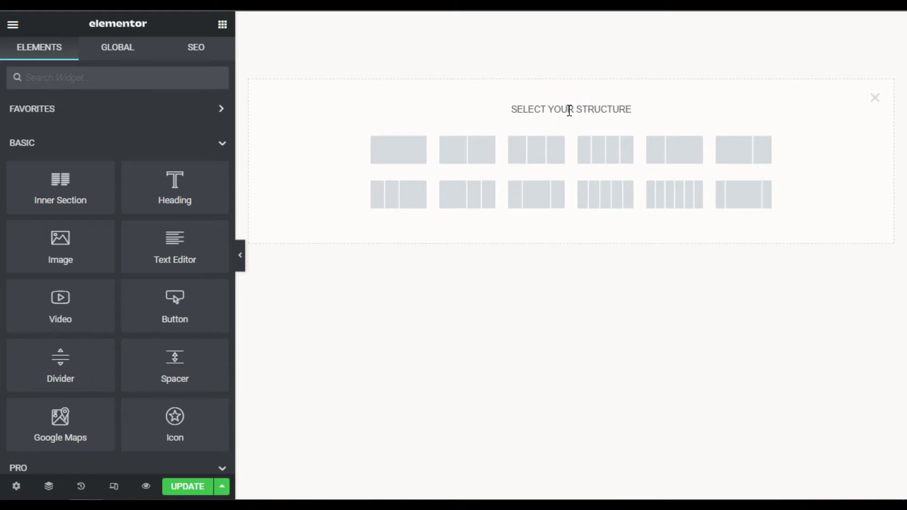
click(542, 159)
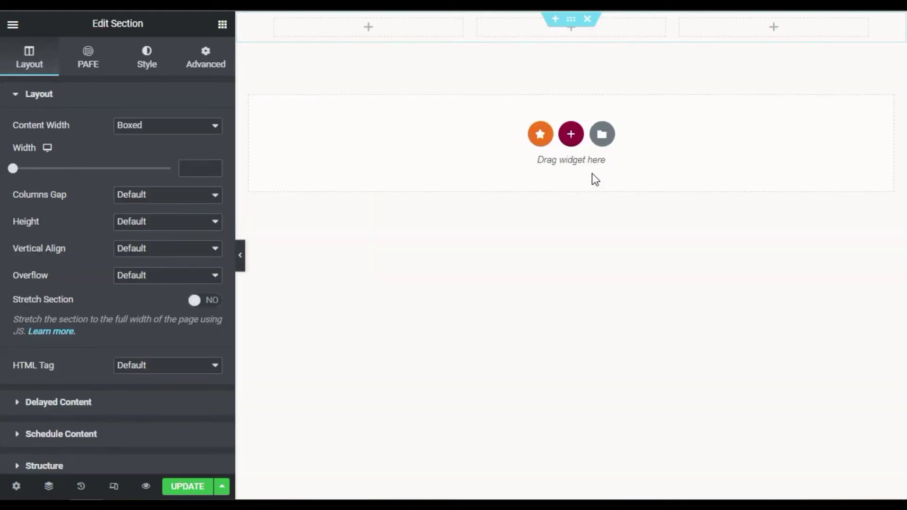
click(121, 225)
click(158, 248)
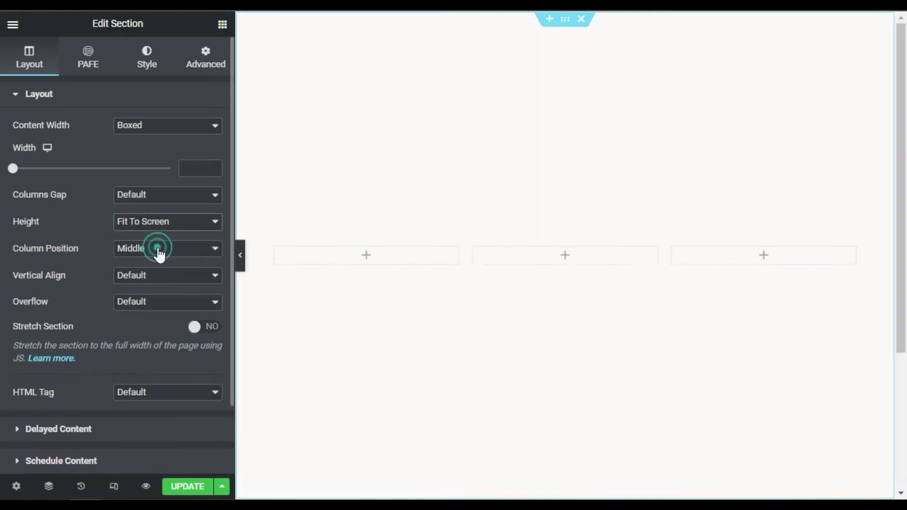
Search the widget panel for 'Number Box' to fill the first column
click(365, 255)
click(96, 76)
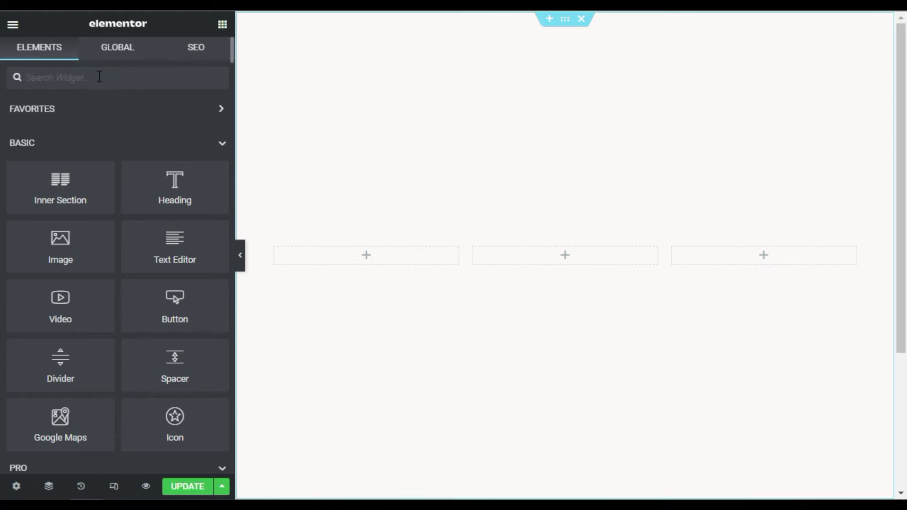
text(Number Box)
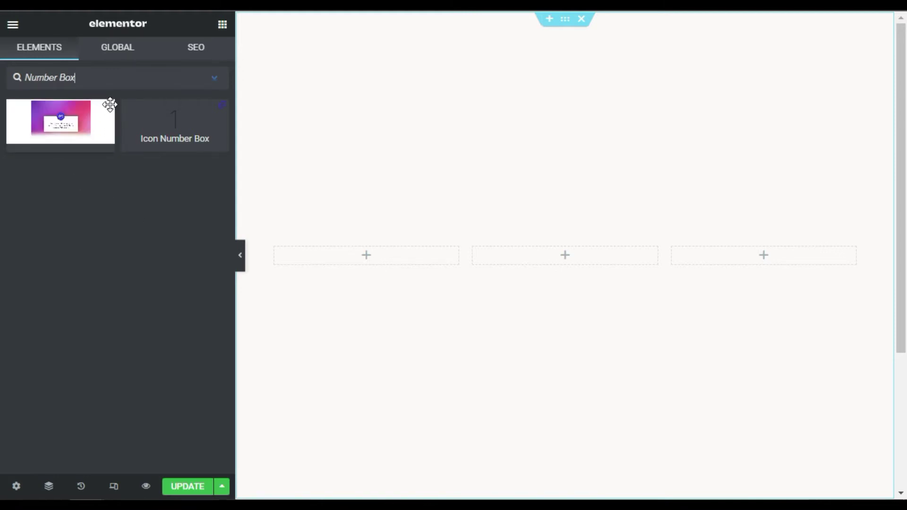
Place a Number Box in the first column with title and description shown, number above, centred
drag(48, 120, 370, 260)
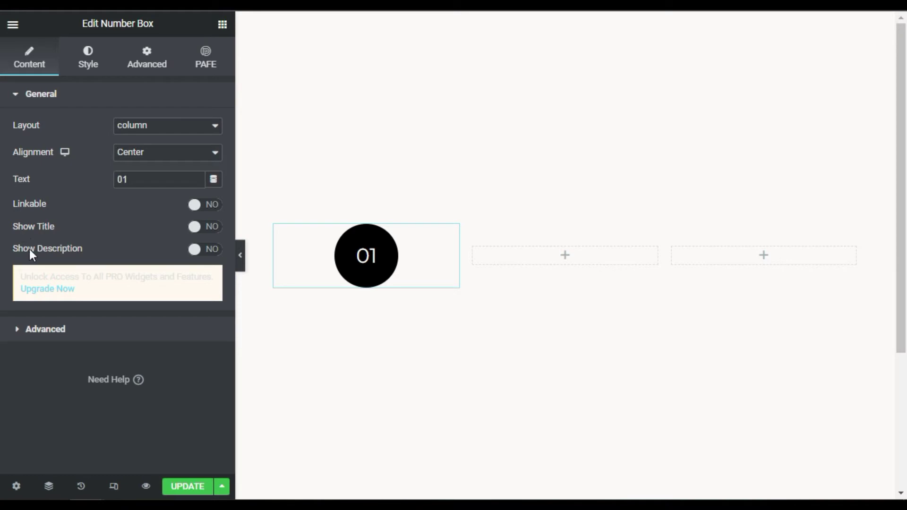
click(201, 229)
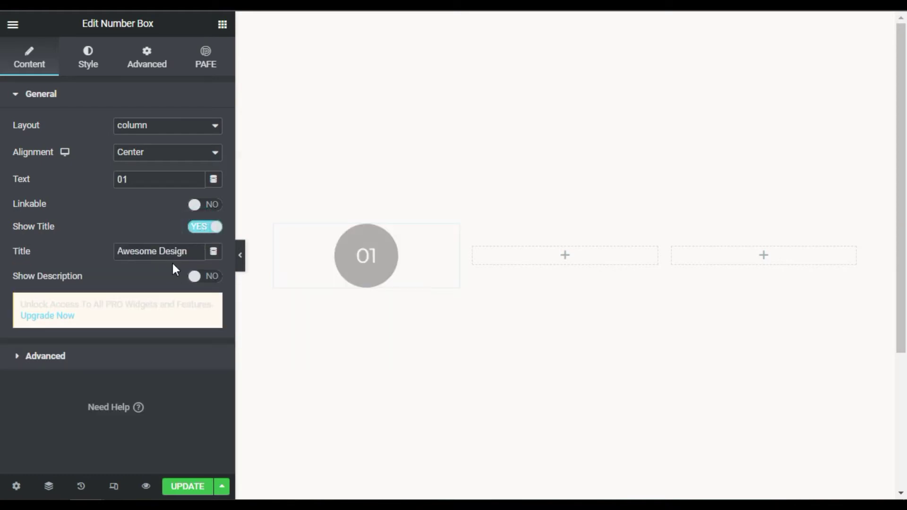
click(188, 277)
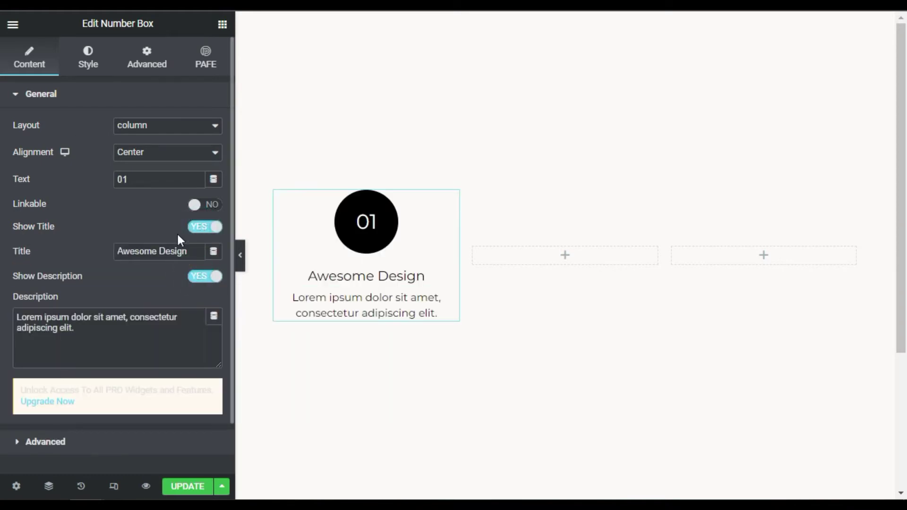
click(165, 134)
click(163, 149)
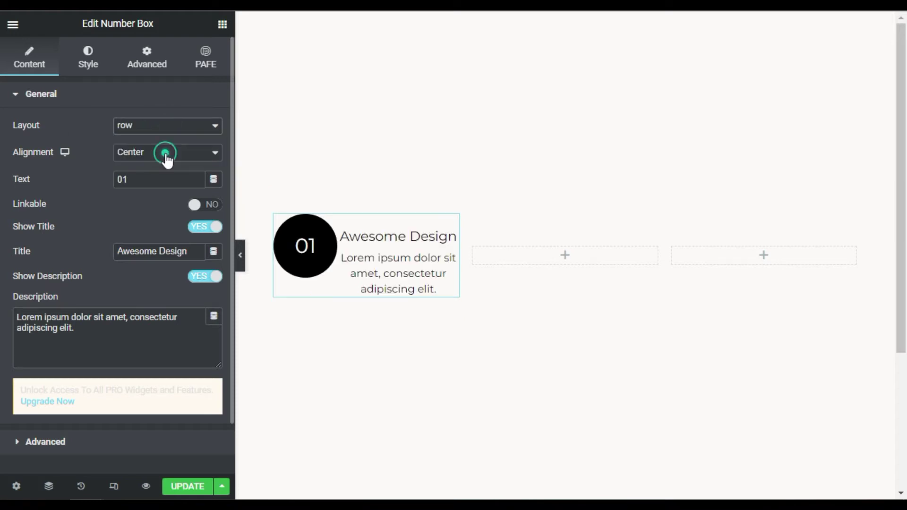
click(174, 127)
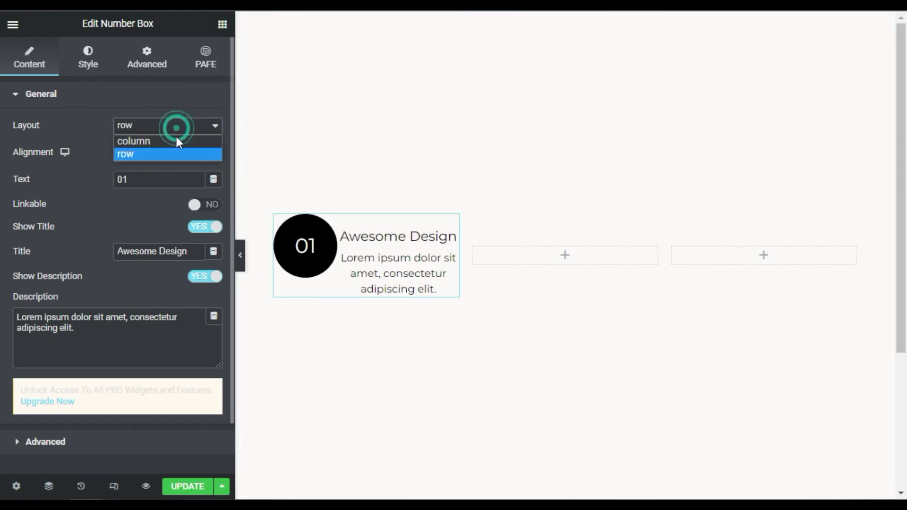
click(154, 140)
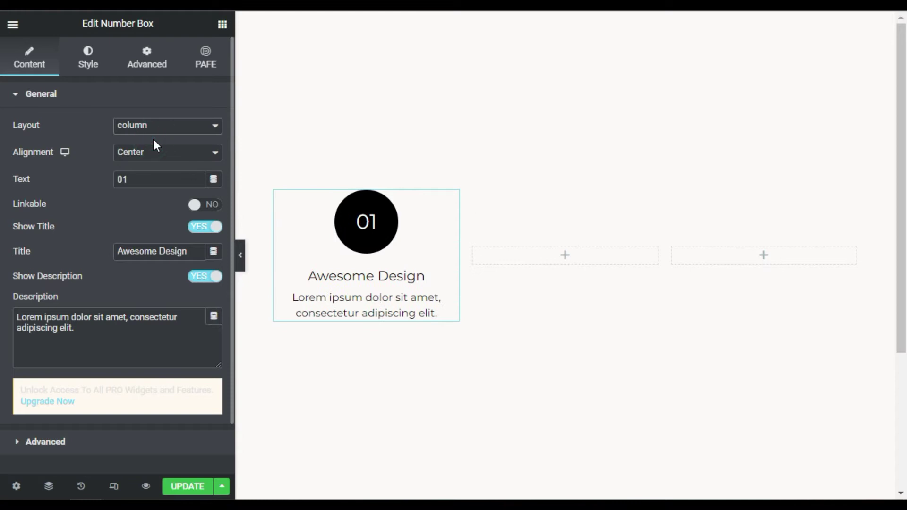
click(138, 160)
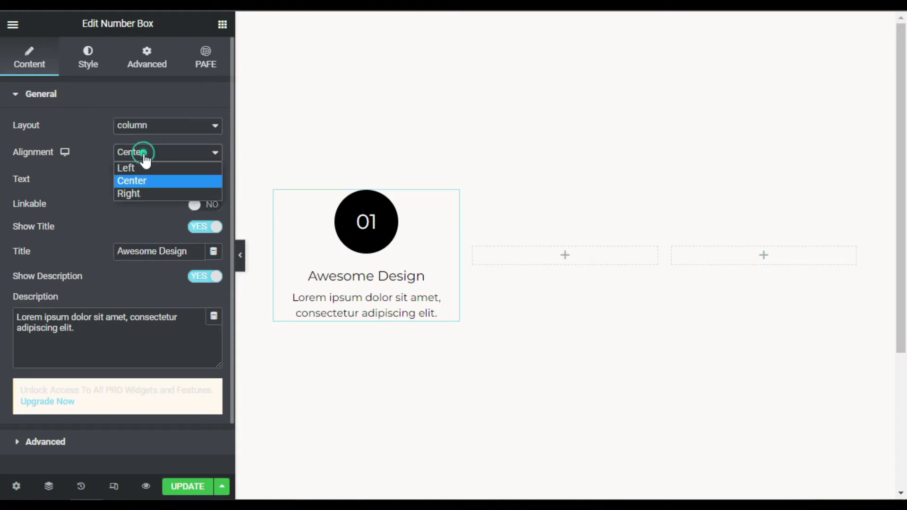
click(136, 213)
Replace the 'Awesome Design' title with 'Box One'
drag(133, 179, 122, 180)
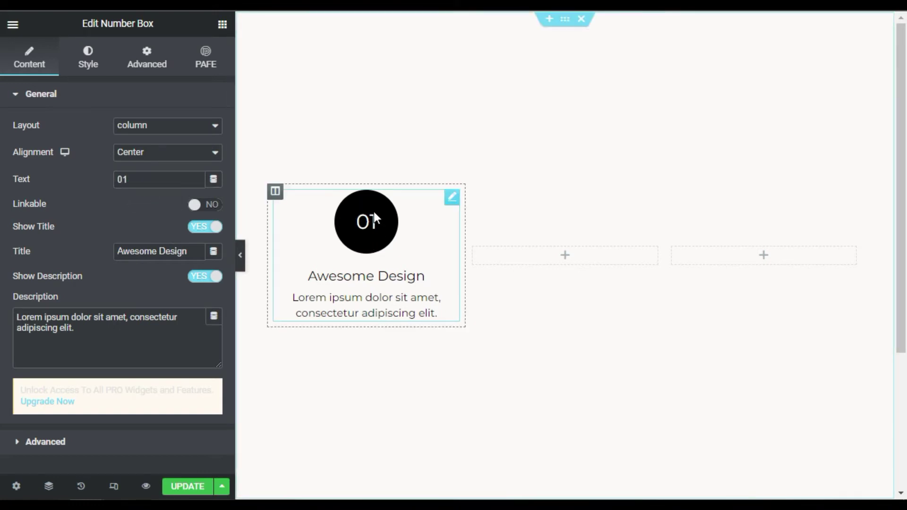
drag(189, 252, 103, 250)
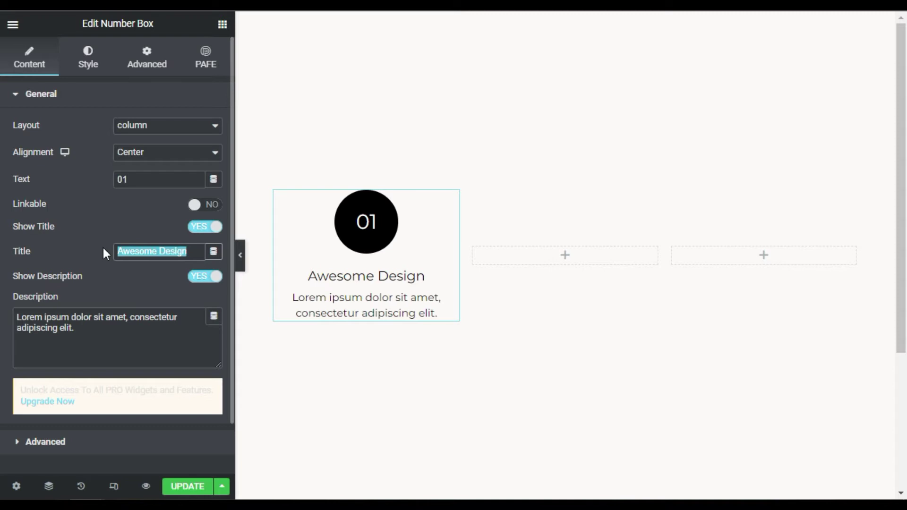
text(Box One)
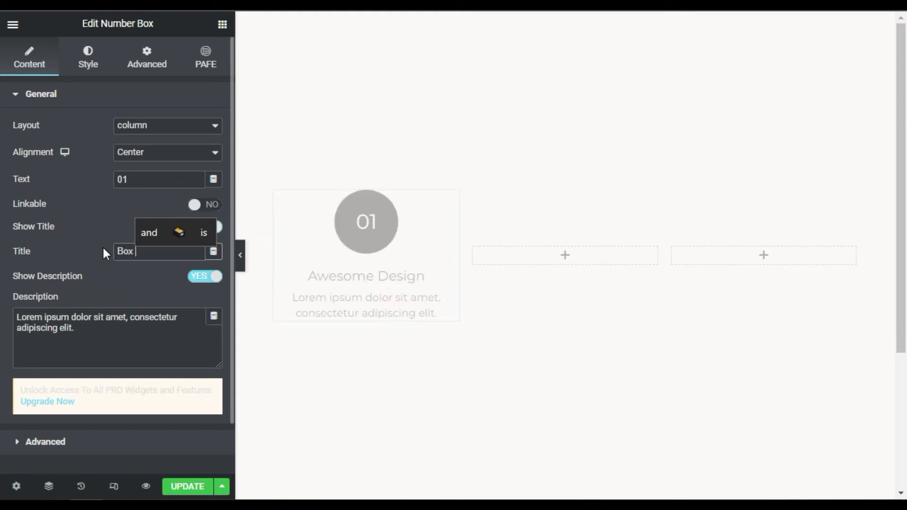
Set the number circle's background colour to cyan #13CBFD in the Style tab
click(71, 66)
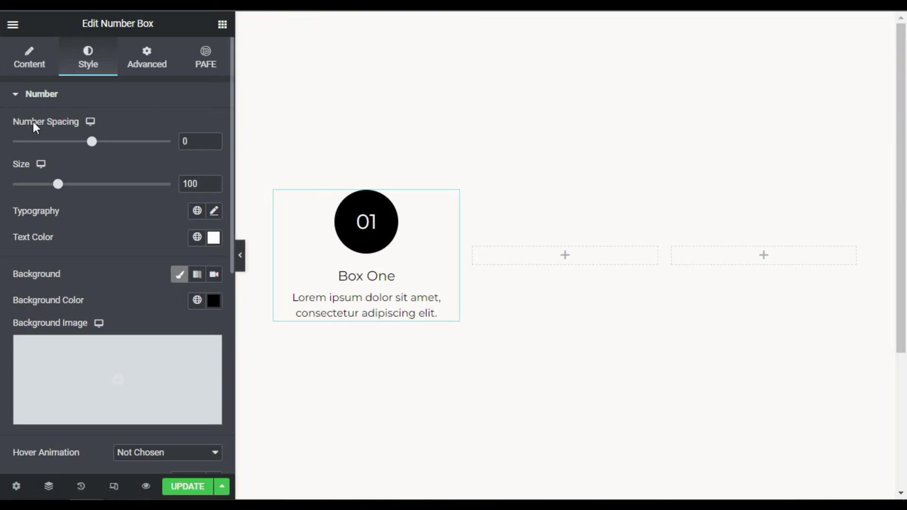
drag(92, 146, 112, 149)
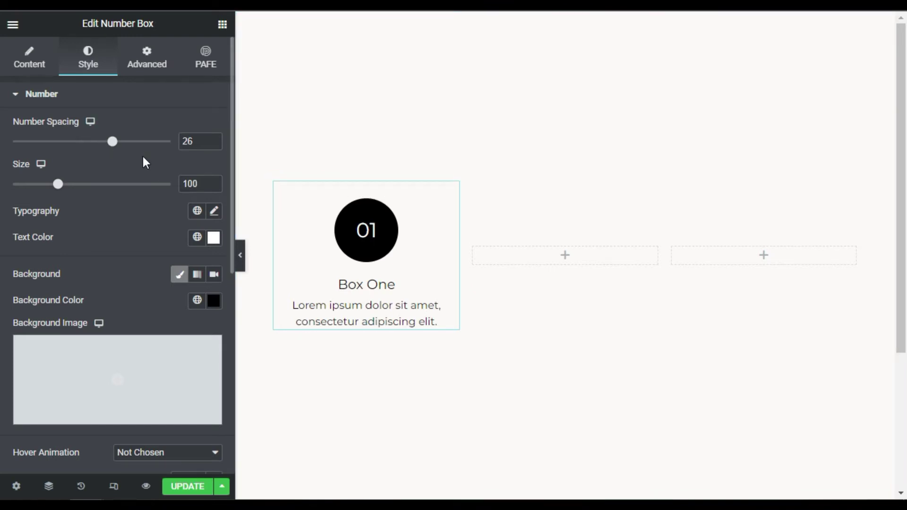
key(ctrl+z)
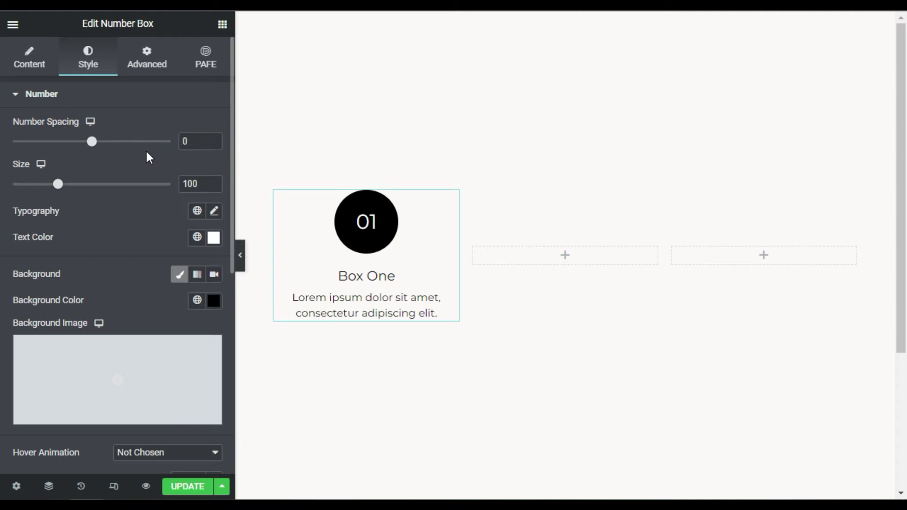
drag(56, 192, 69, 191)
key(ctrl+z)
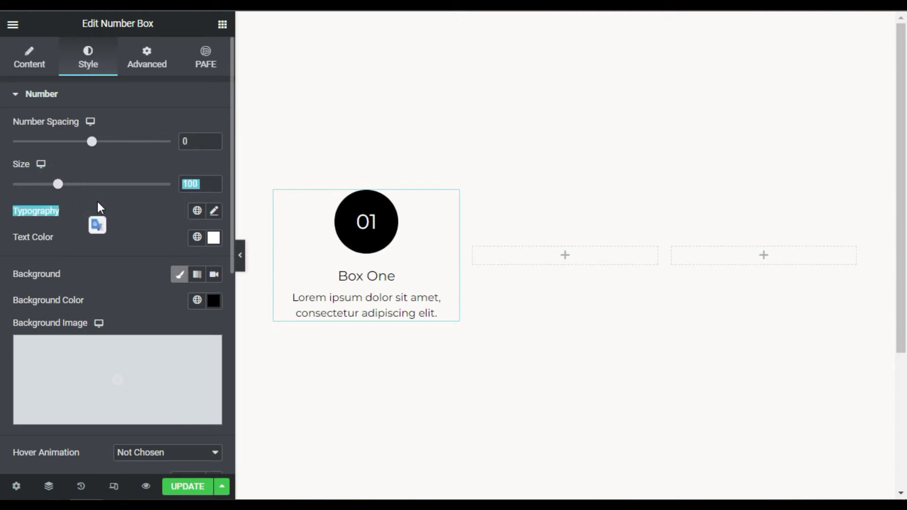
click(118, 198)
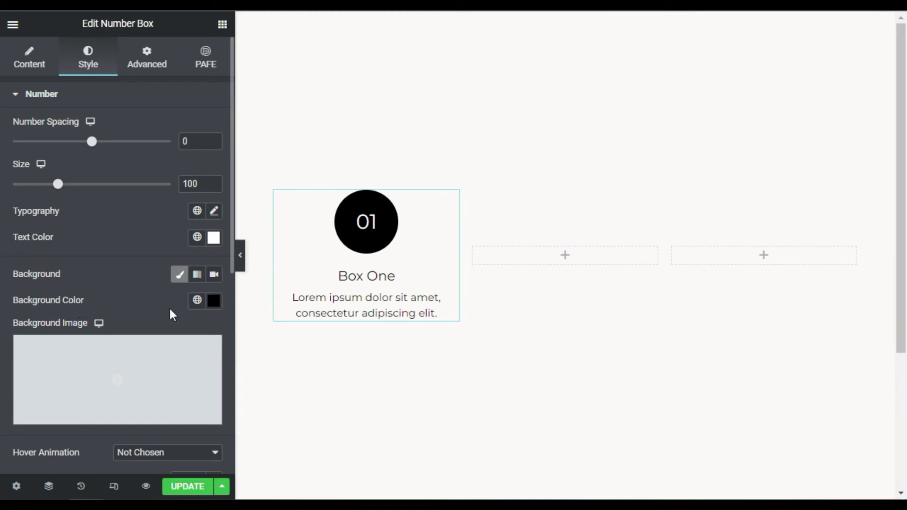
click(214, 301)
drag(126, 238, 145, 237)
drag(151, 201, 190, 122)
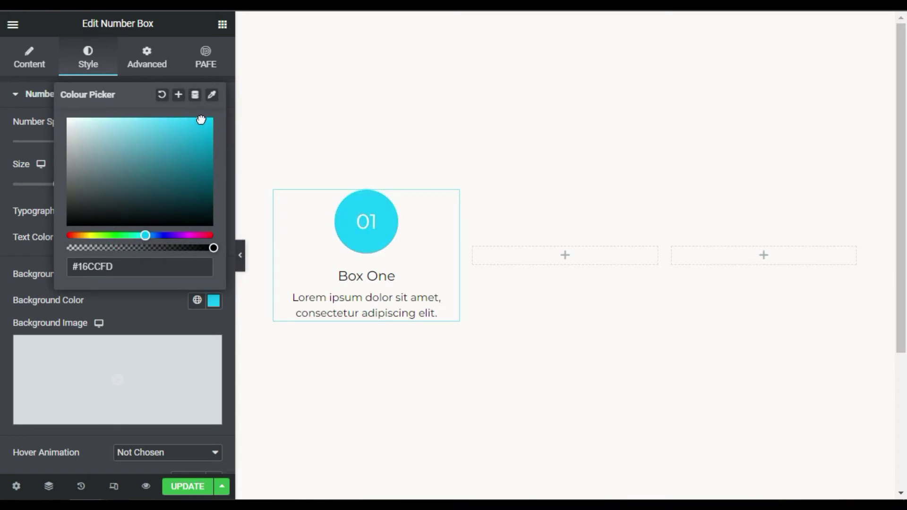
drag(121, 269, 63, 271)
key(ctrl+c)
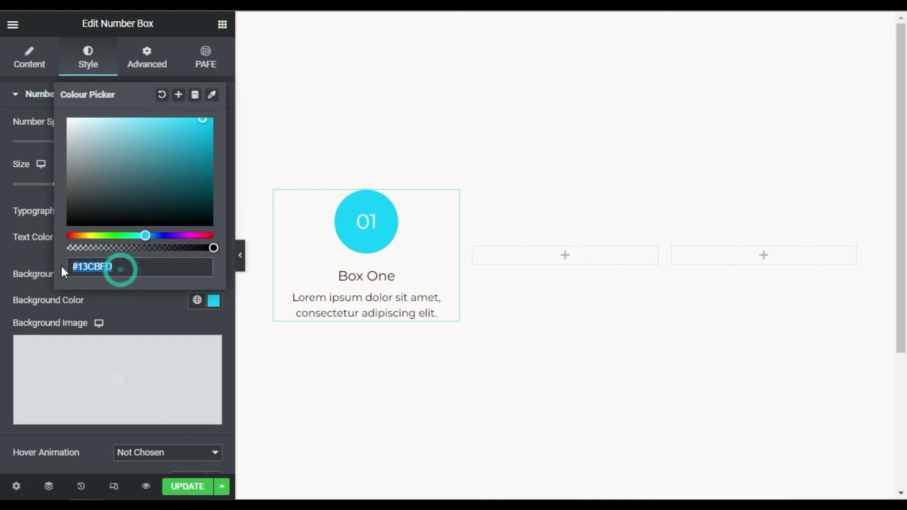
click(38, 250)
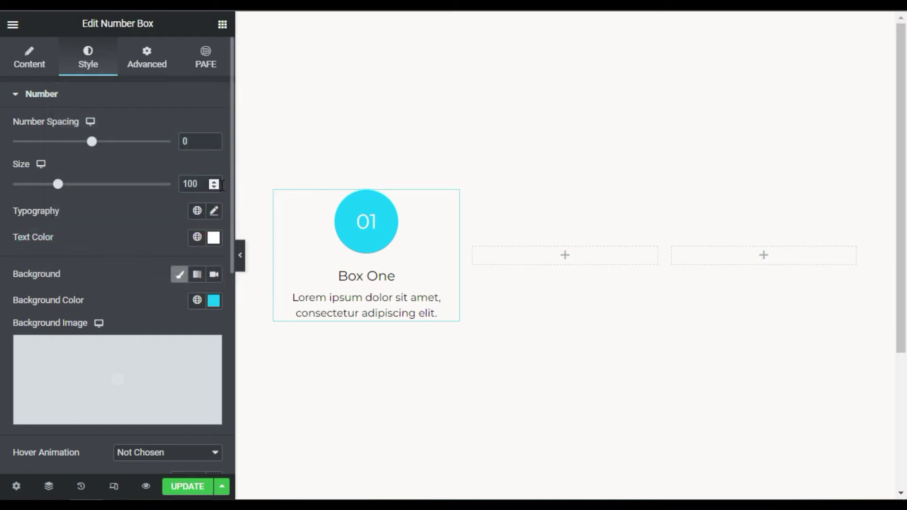
Give the 01 numeral a font weight of 700
click(213, 213)
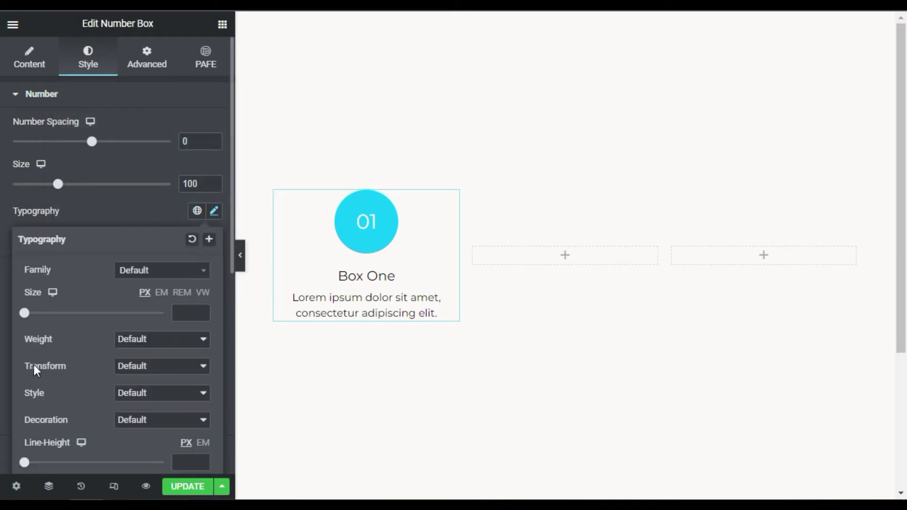
click(138, 338)
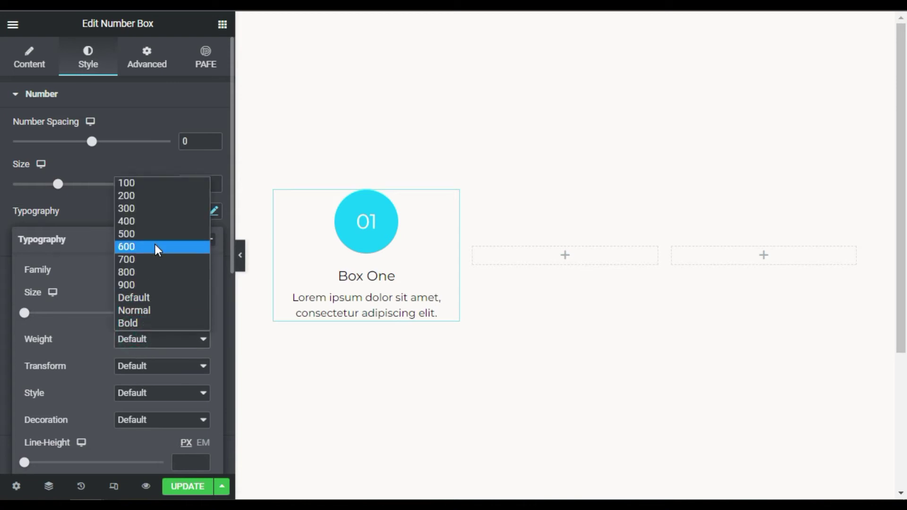
click(156, 260)
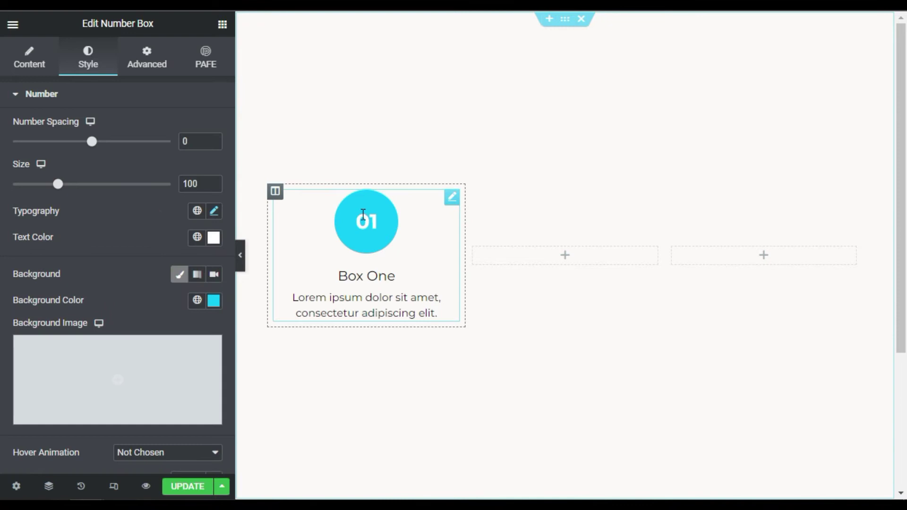
scroll(47, 333, down, 8)
Turn on the Pulse Effect with a translucent muted light-blue colour #72B8CB5E
click(61, 290)
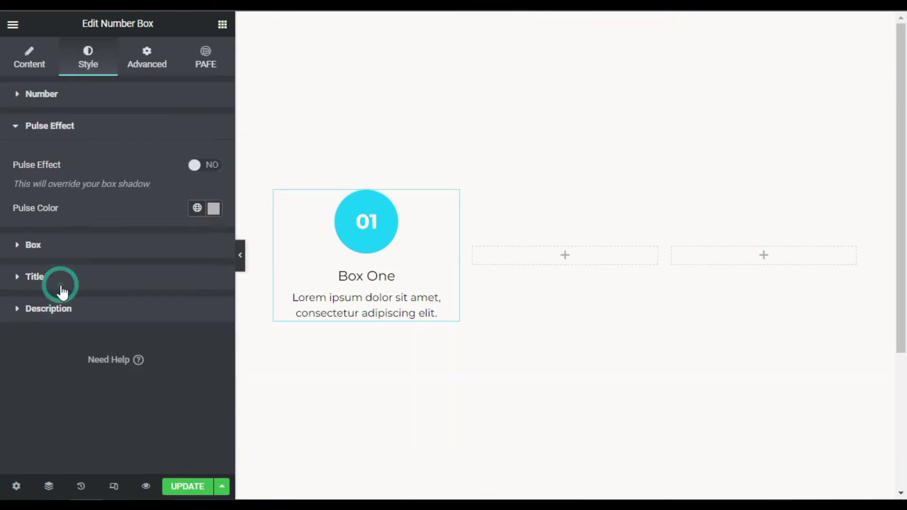
click(194, 166)
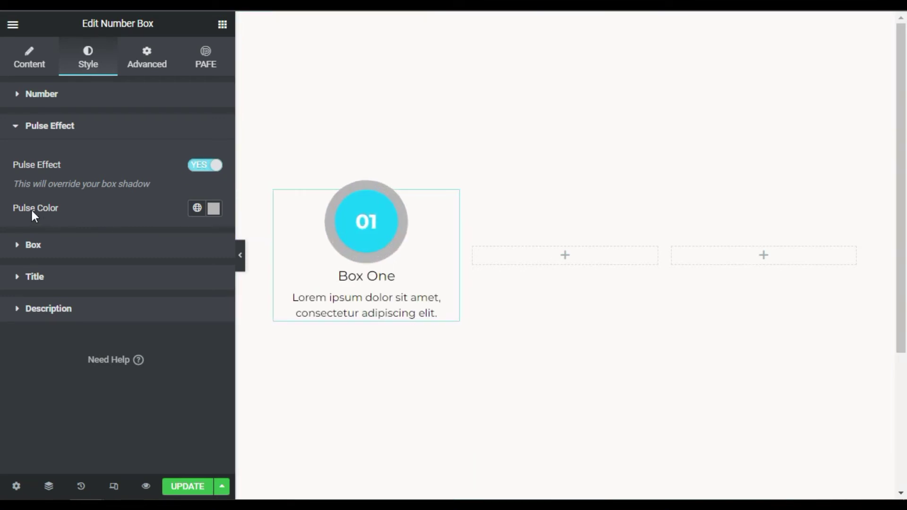
click(212, 209)
triple_click(156, 405)
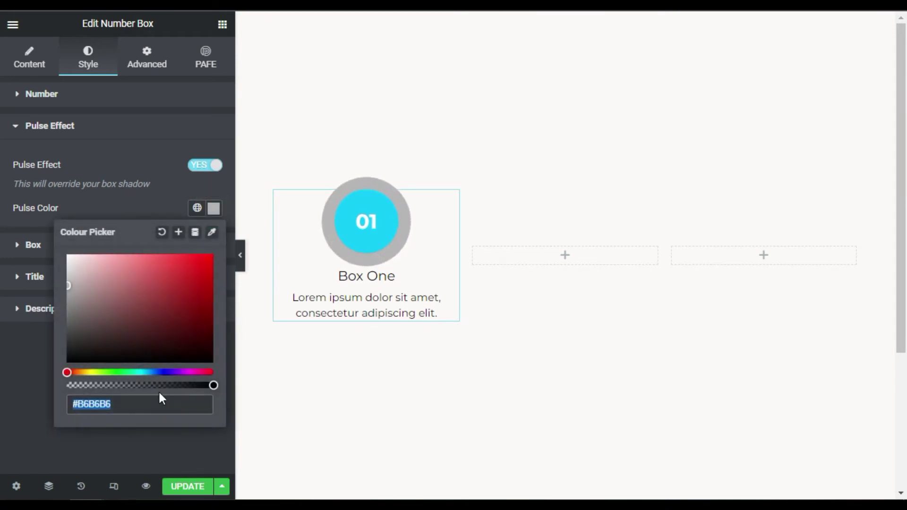
key(ctrl+v)
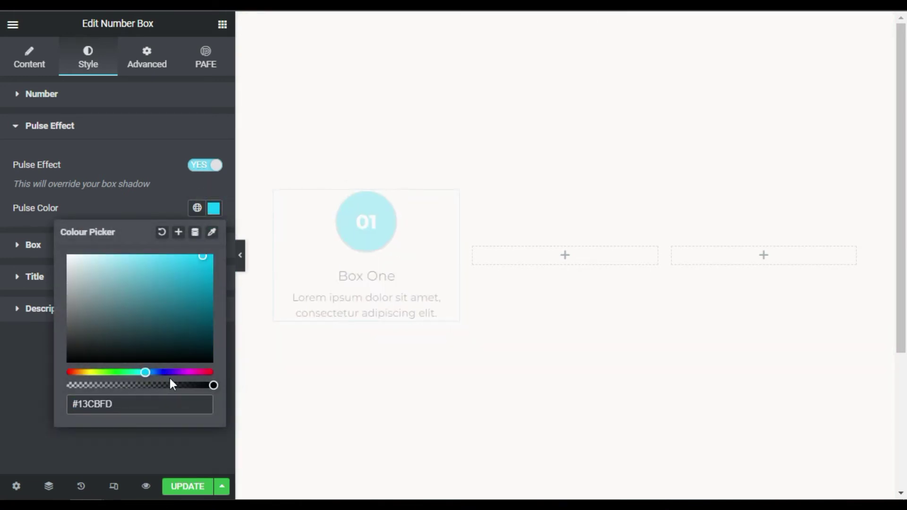
drag(213, 385, 120, 385)
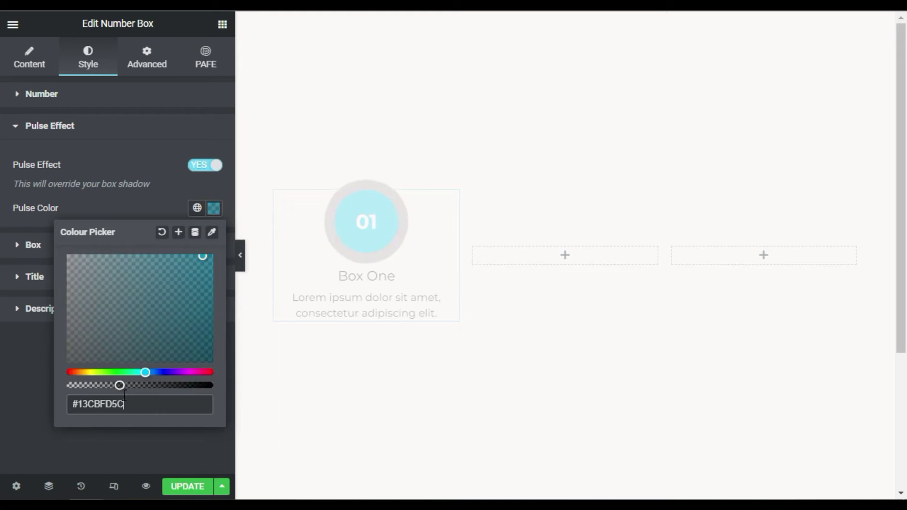
drag(204, 259, 131, 276)
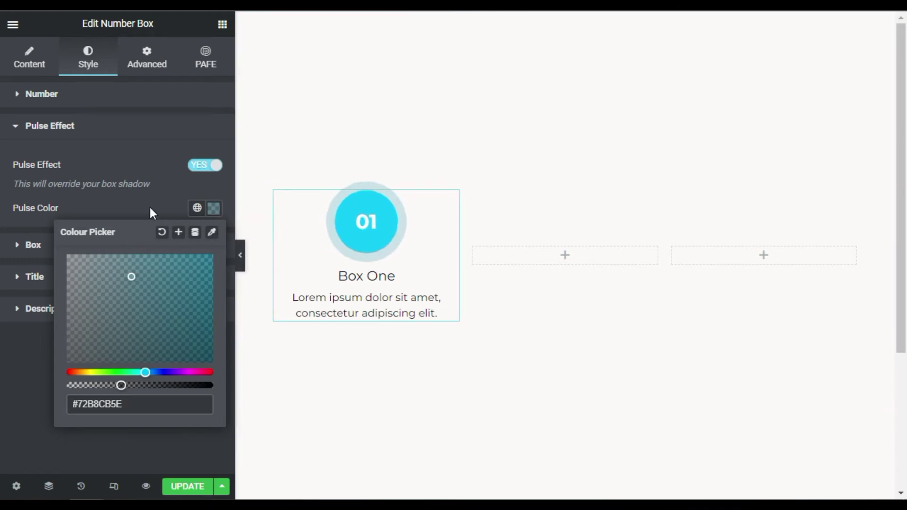
click(134, 194)
Set the Box style padding to 20
click(93, 248)
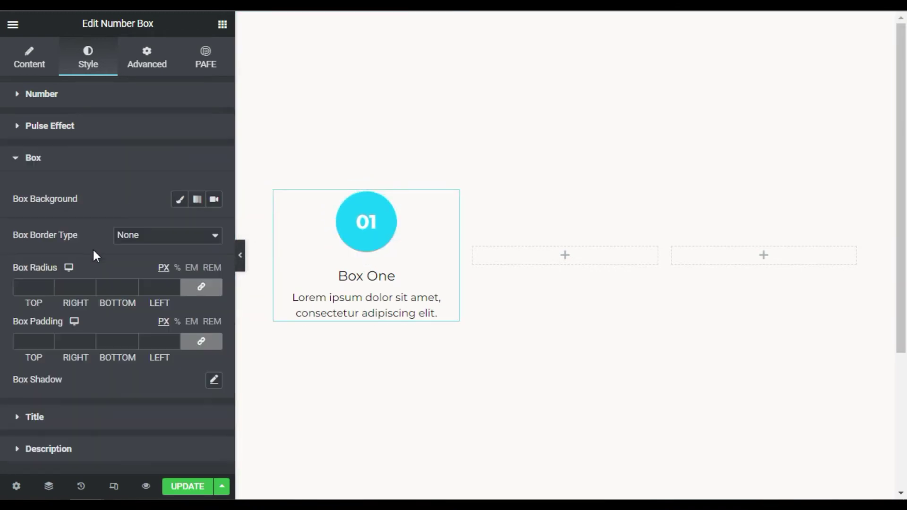
click(208, 381)
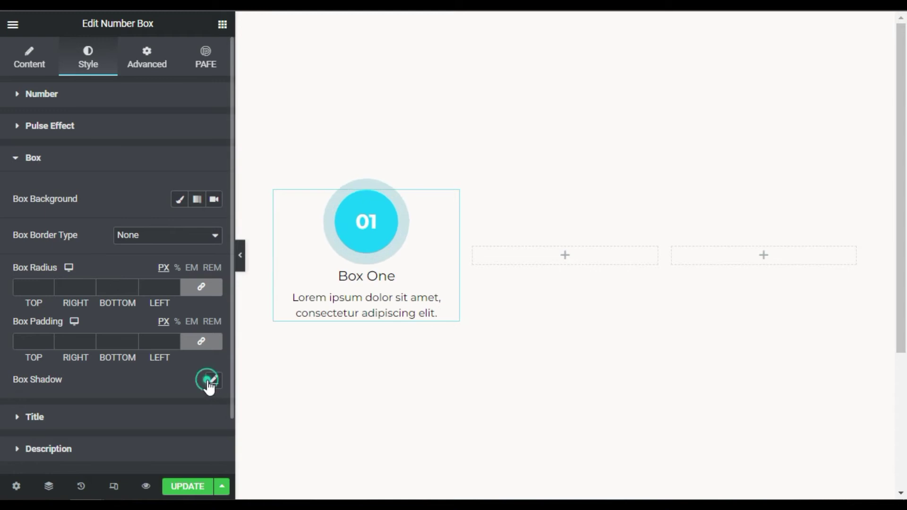
click(240, 254)
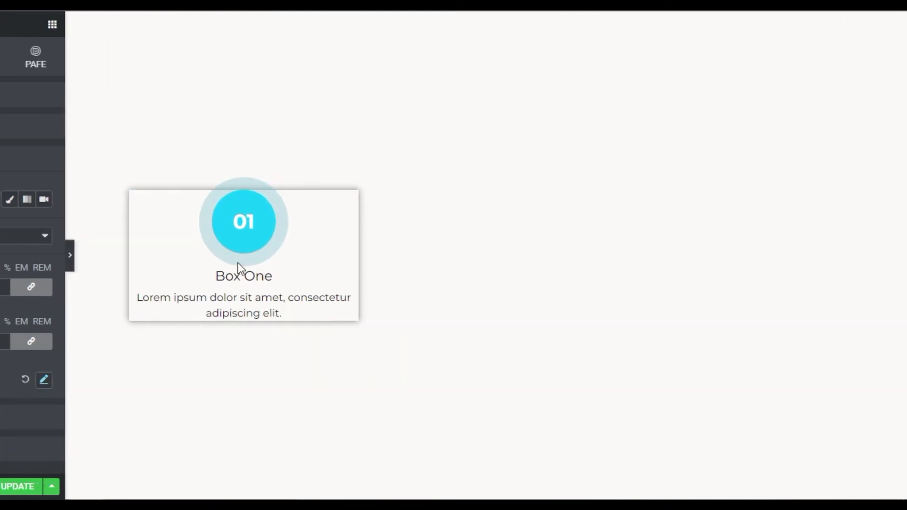
click(4, 255)
double_click(29, 340)
text(20)
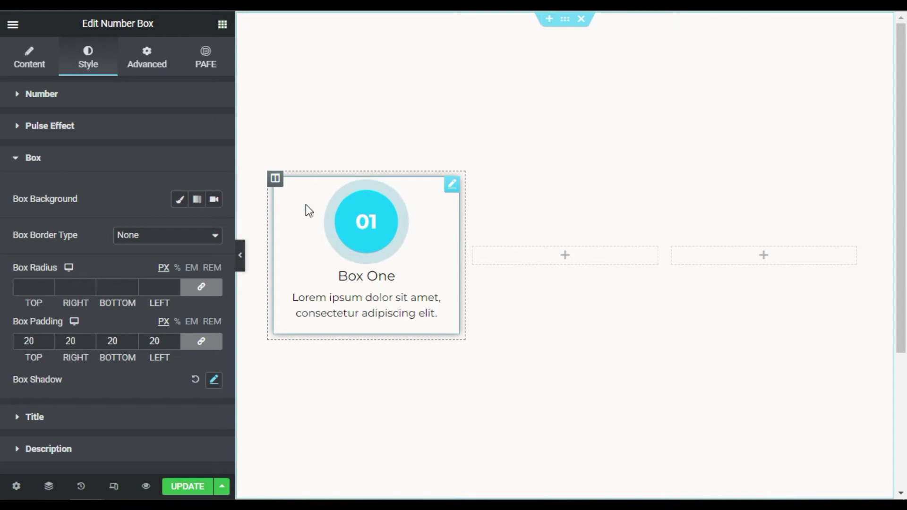
Set Number Spacing to -70 so the 01 circle overlaps the card's top edge
click(86, 94)
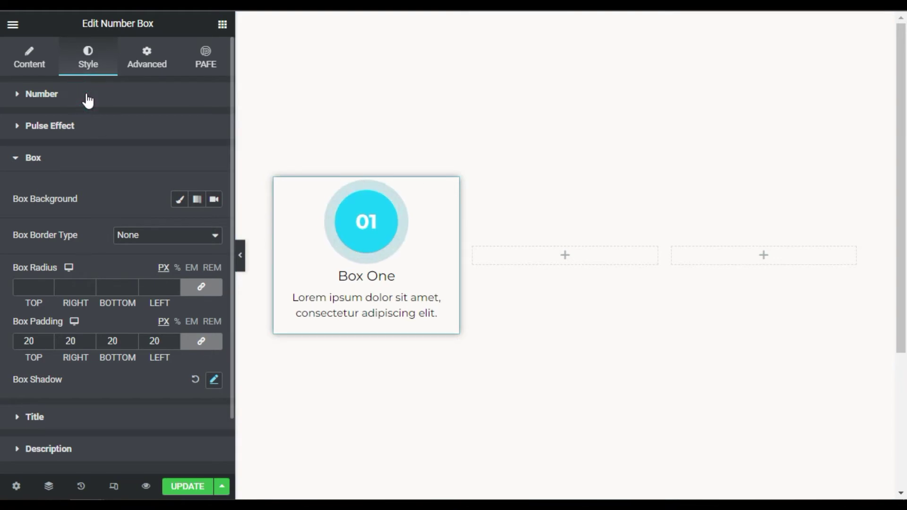
drag(92, 145, 31, 144)
click(194, 141)
text(-70)
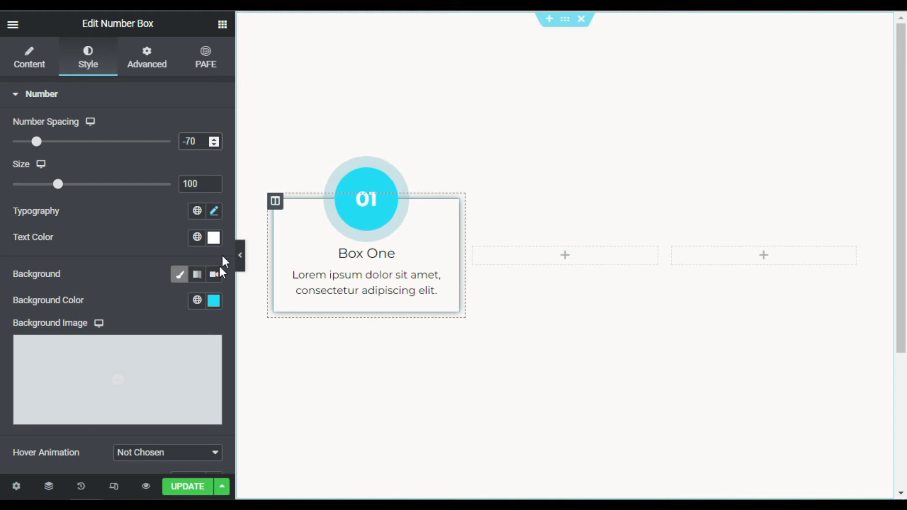
scroll(29, 350, down, 8)
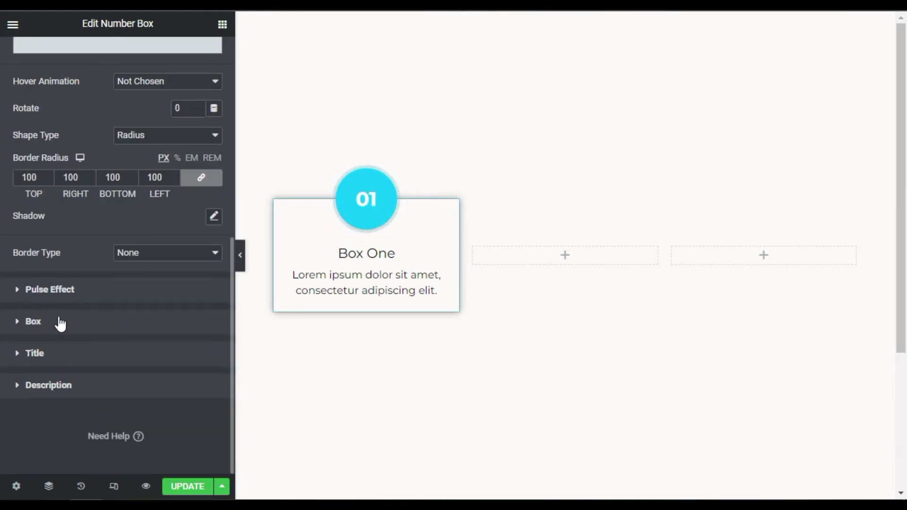
Set Title Spacing to 30 and the title font to weight 600, size 25
click(69, 354)
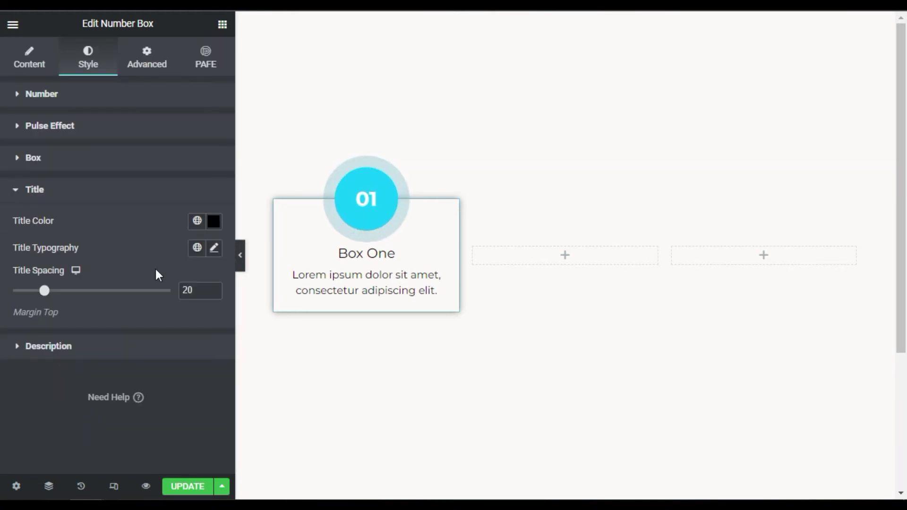
drag(45, 293, 63, 297)
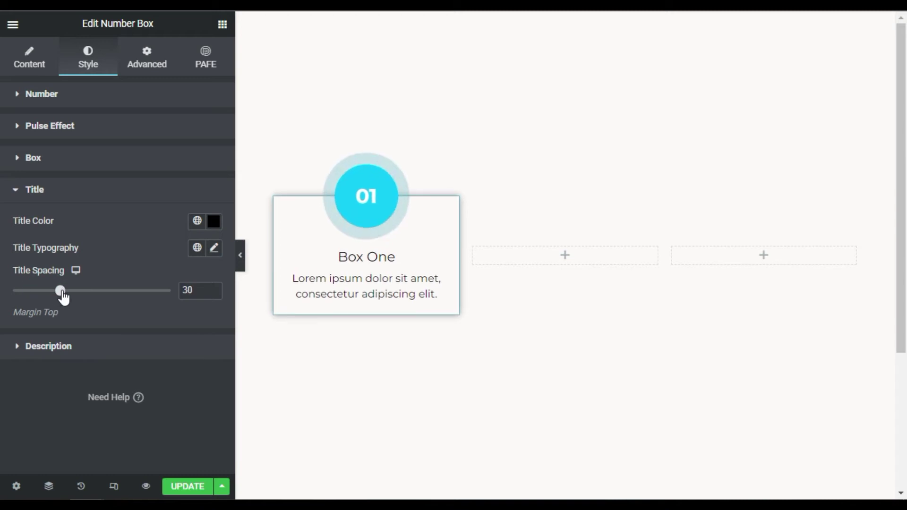
click(215, 248)
scroll(111, 304, down, 2)
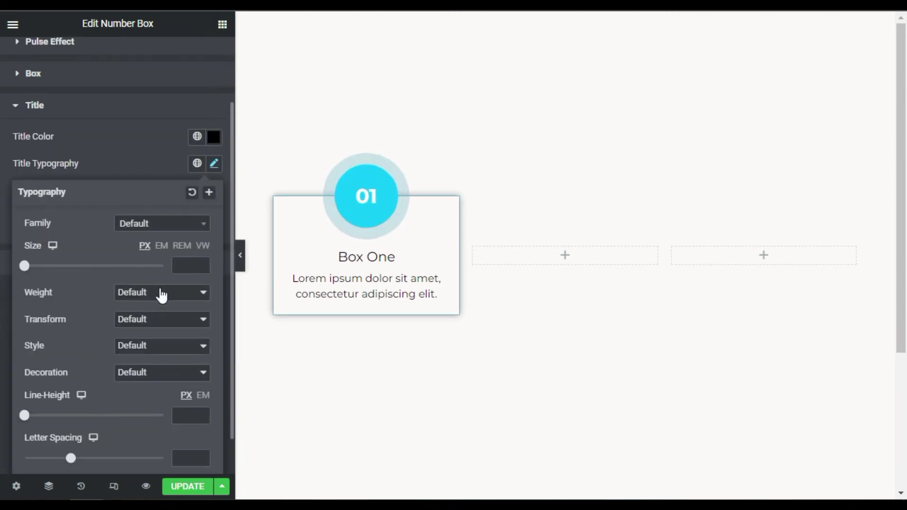
click(134, 293)
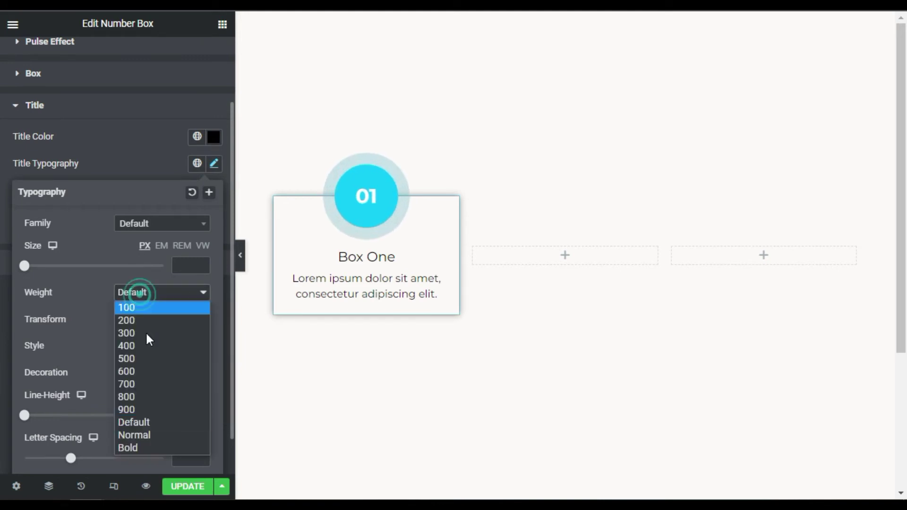
click(152, 373)
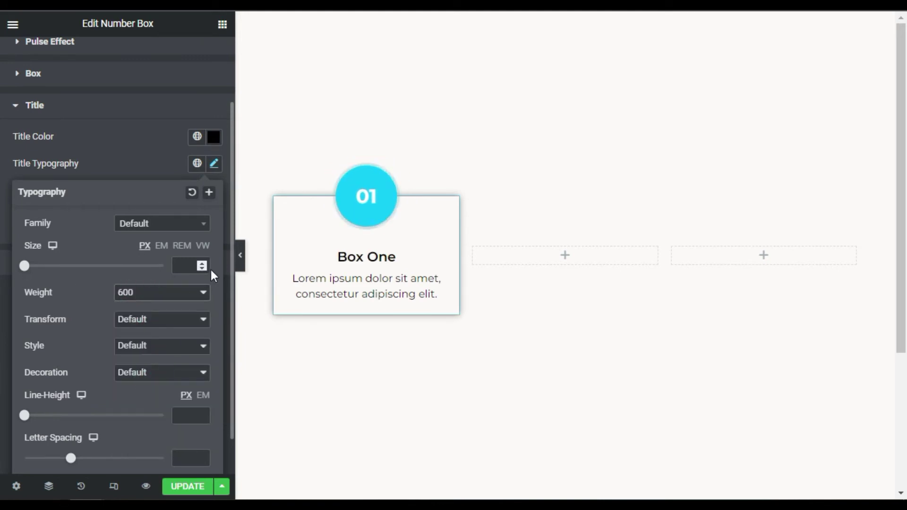
drag(27, 273, 44, 272)
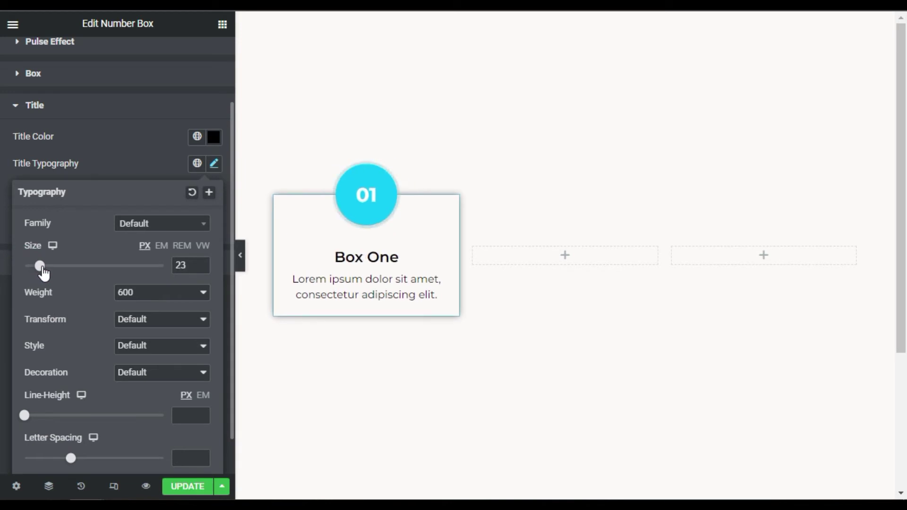
click(202, 263)
click(202, 263)
click(161, 105)
click(148, 355)
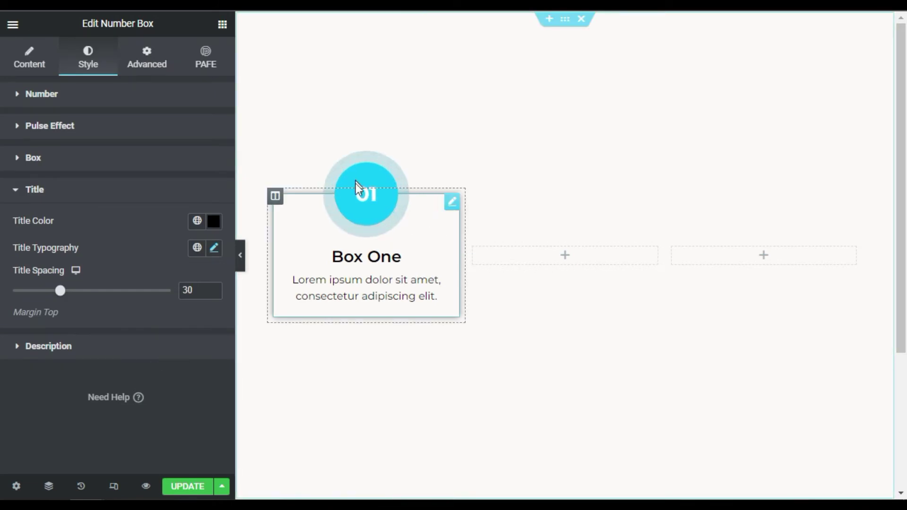
Copy the Box One widget and paste it into the middle and right columns
right_click(451, 202)
click(476, 257)
right_click(587, 256)
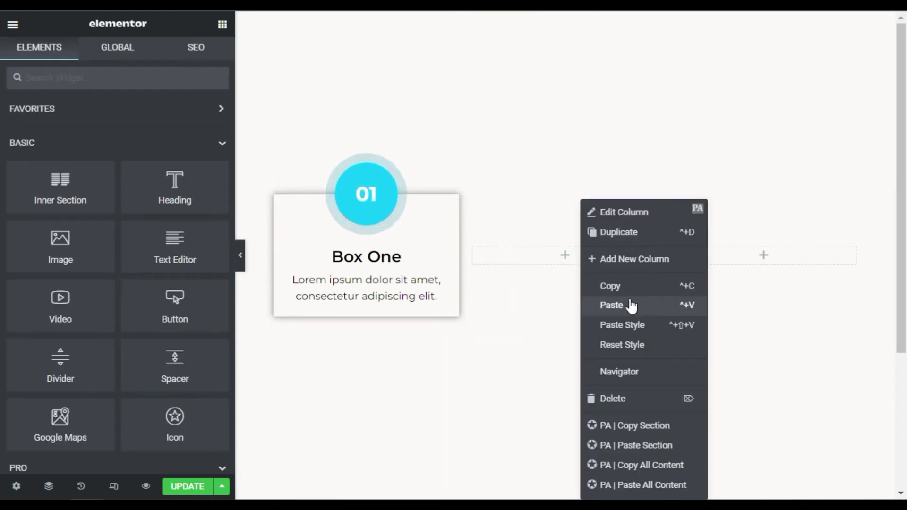
key(ctrl+v)
right_click(740, 257)
click(754, 305)
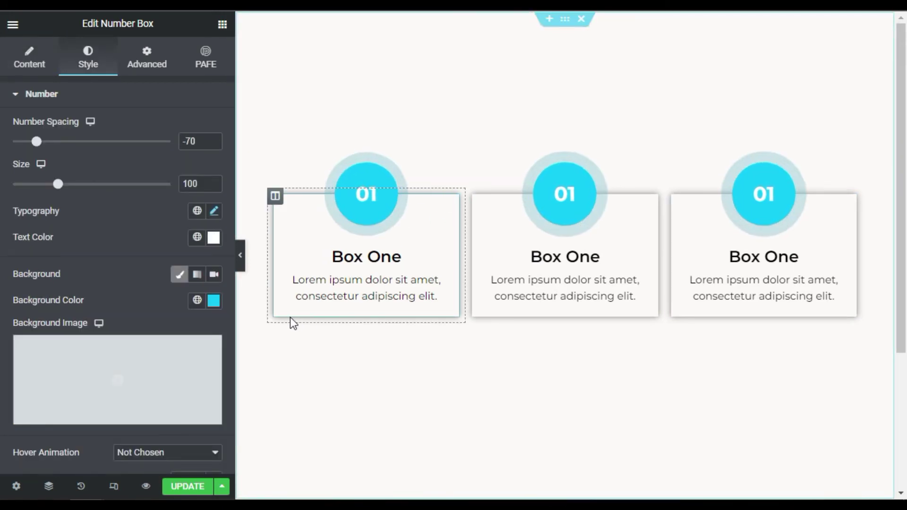
Give the first card a solid 3 px bottom-only border in cyan #13CBFD
scroll(52, 345, down, 7)
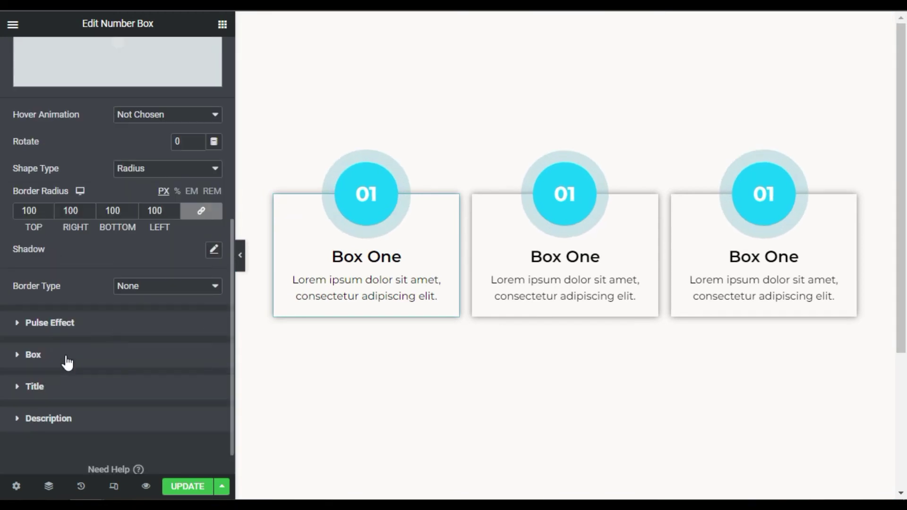
click(63, 356)
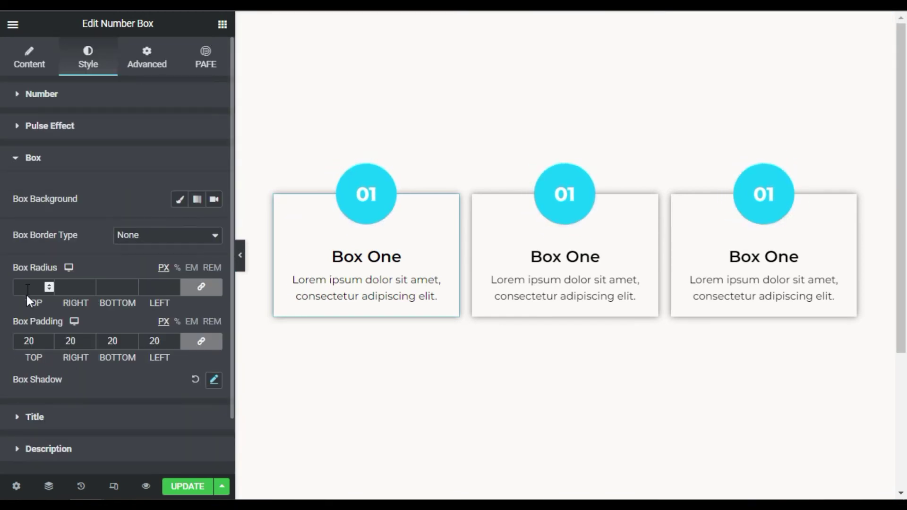
click(162, 235)
click(162, 262)
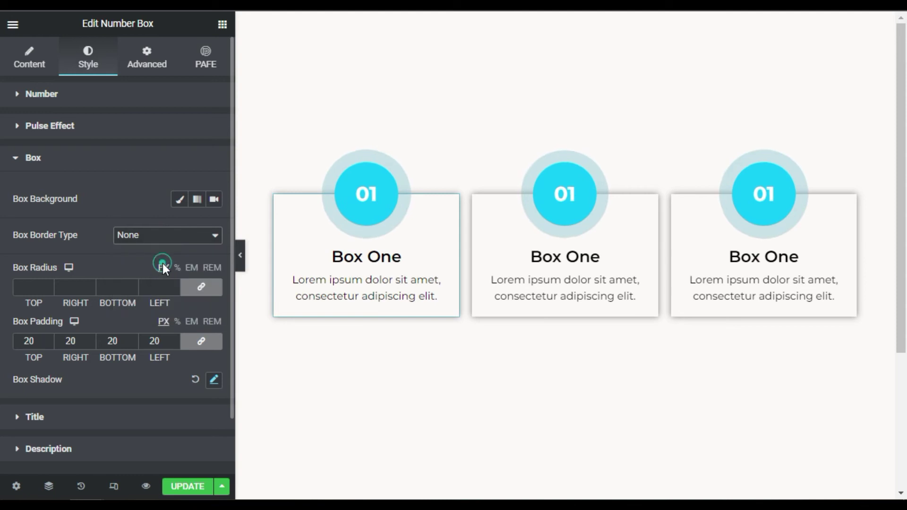
click(198, 278)
double_click(119, 277)
text(3)
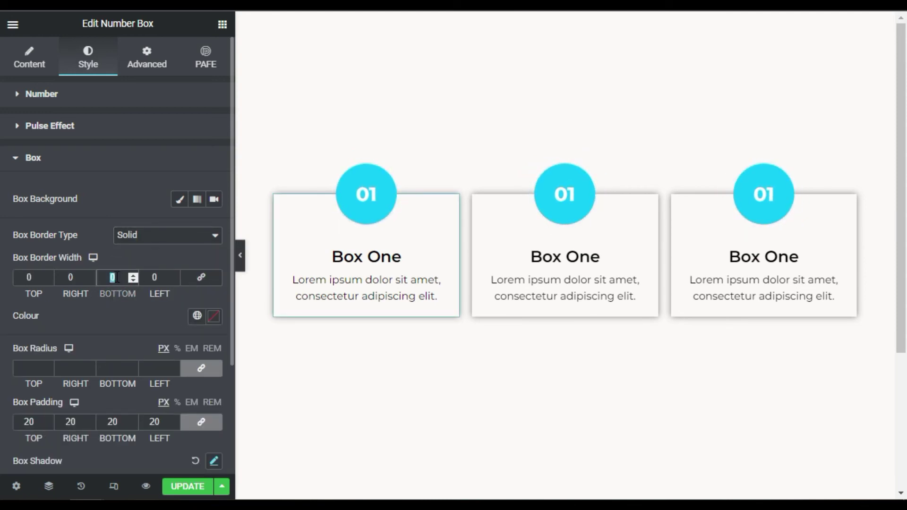
click(213, 317)
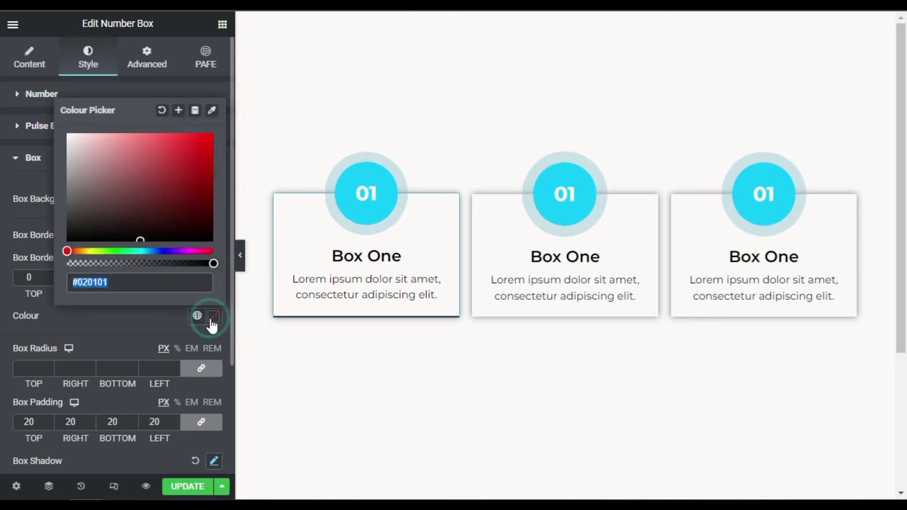
text(#13CBFD)
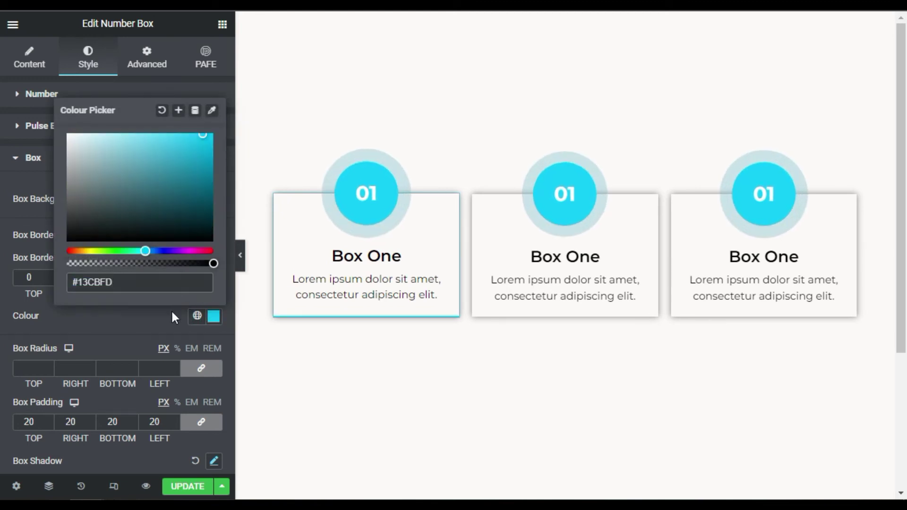
Change the middle card's number to 02 and its title to Box Two
click(147, 328)
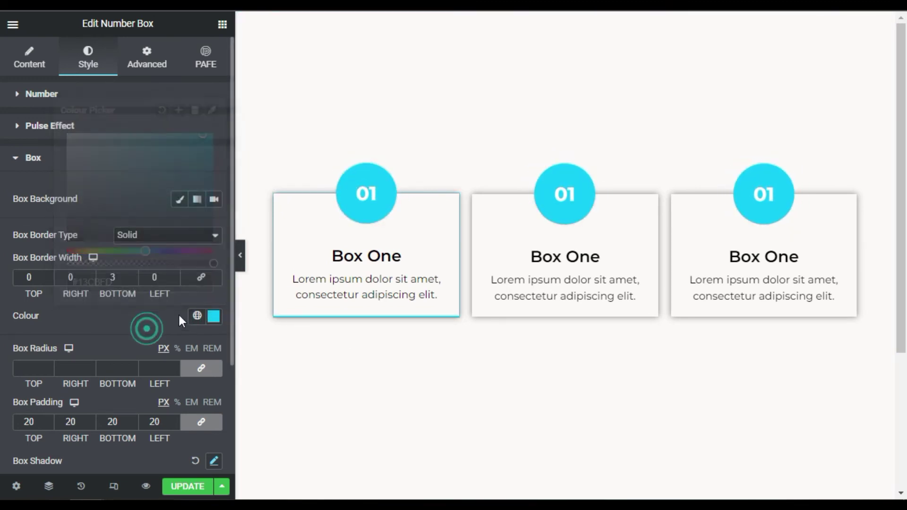
click(649, 202)
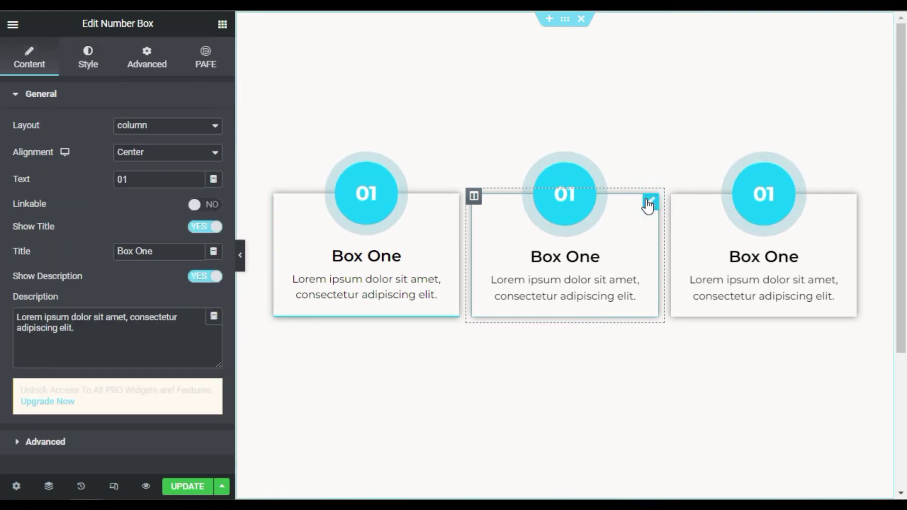
click(148, 180)
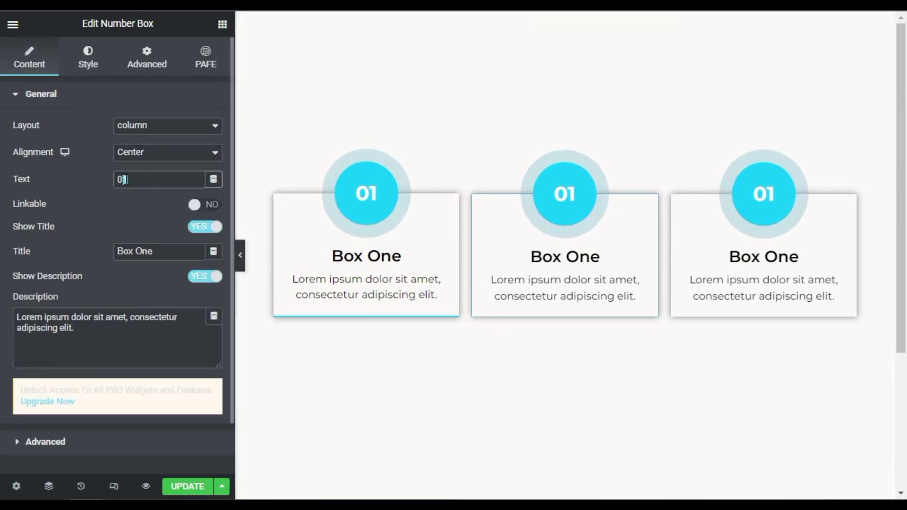
text(2)
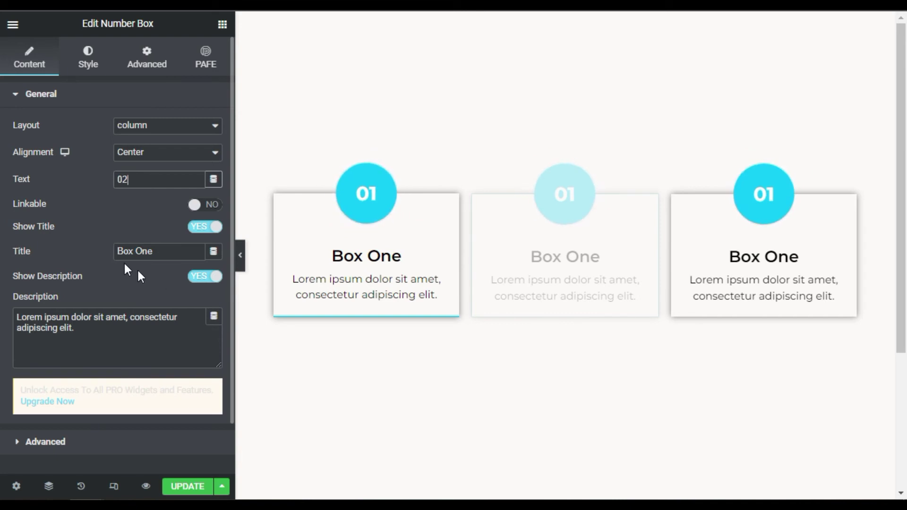
text(Tw)
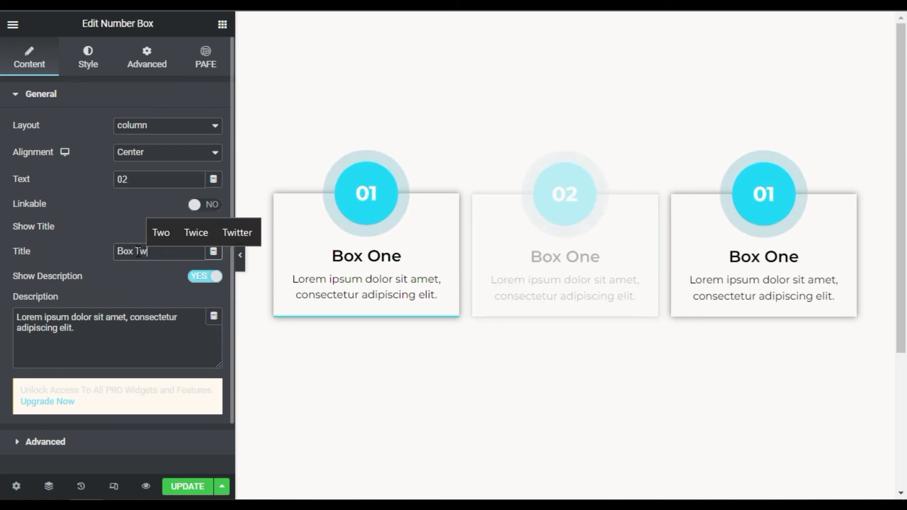
text(o)
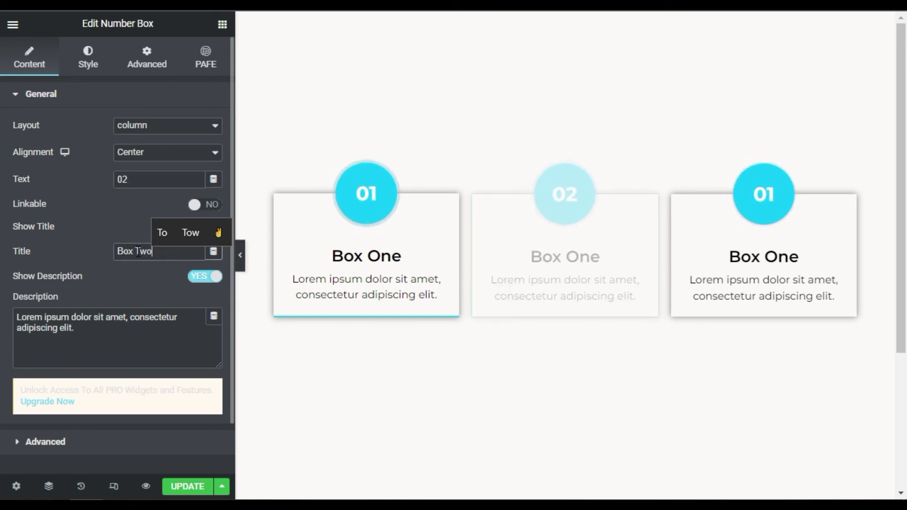
click(88, 53)
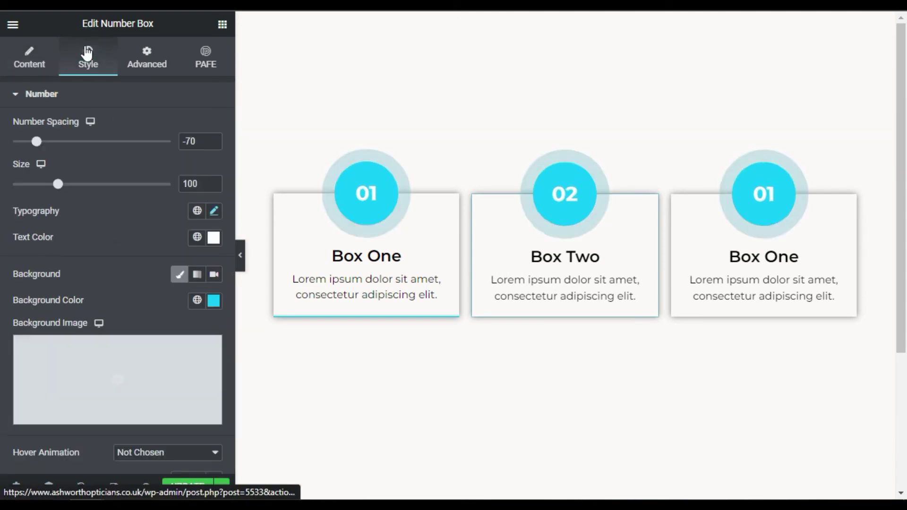
Turn the middle card's number circle background magenta #D513FD
click(213, 302)
drag(190, 235, 185, 236)
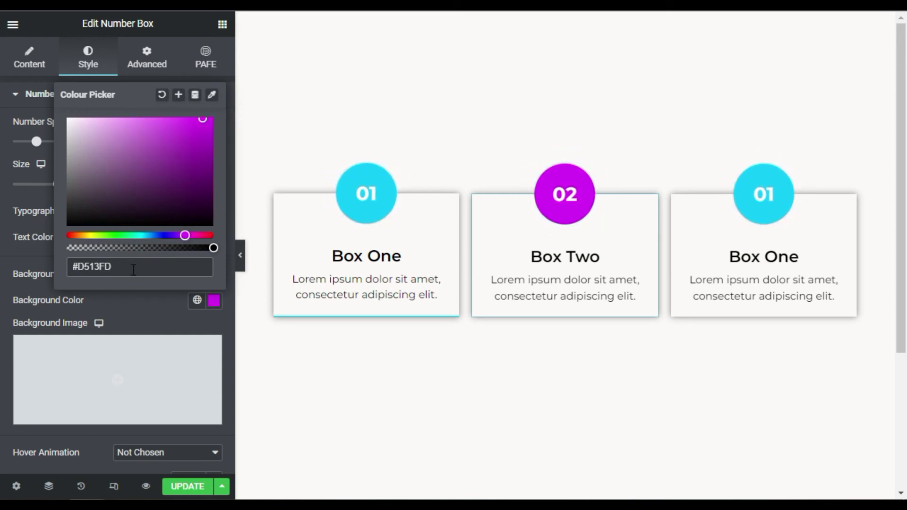
scroll(136, 301, down, 2)
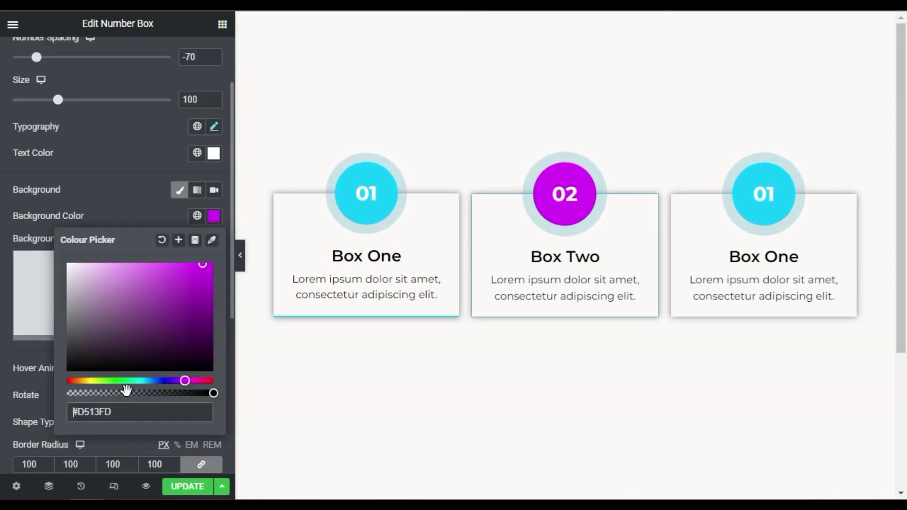
click(18, 385)
Set the middle card's pulse colour to #D513FD at roughly 40% opacity
scroll(61, 388, down, 5)
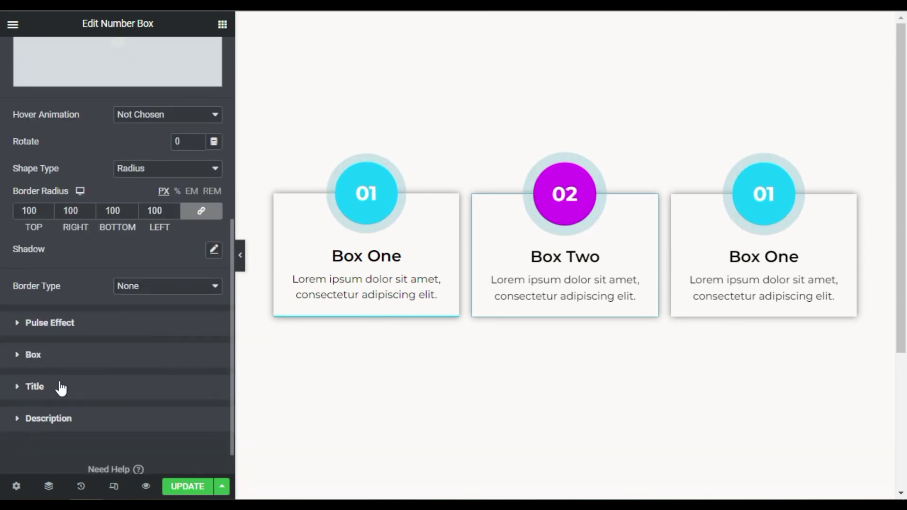
click(65, 324)
click(213, 208)
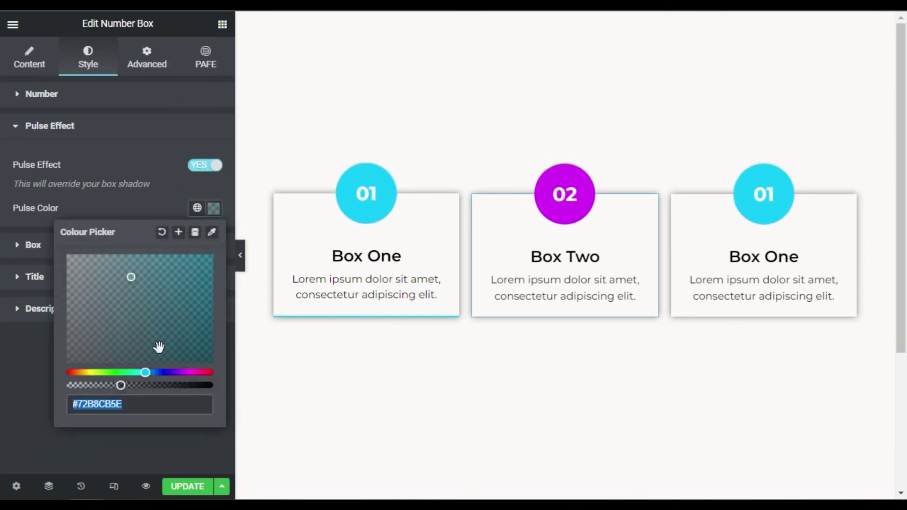
text(#D513FD)
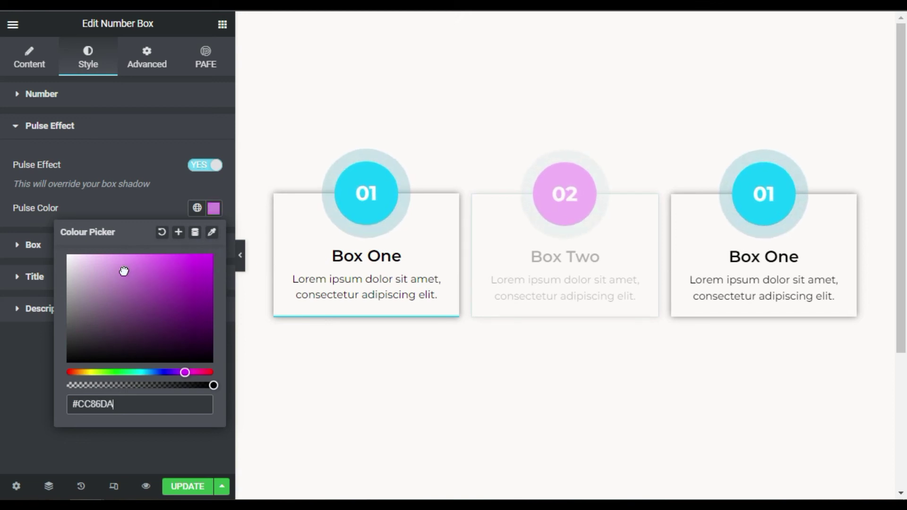
drag(213, 385, 136, 387)
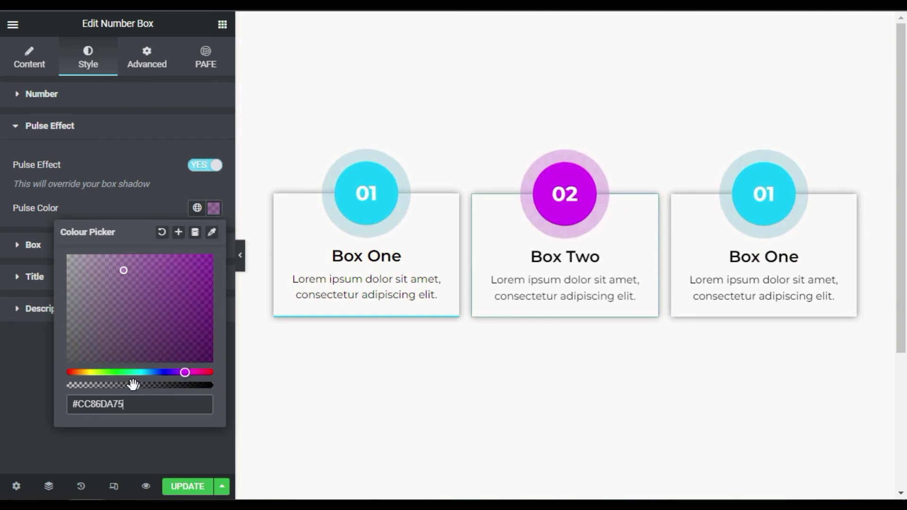
click(28, 344)
Give Box Two a solid #D513FD border with only the bottom width set to 3
click(77, 246)
scroll(203, 296, down, 1)
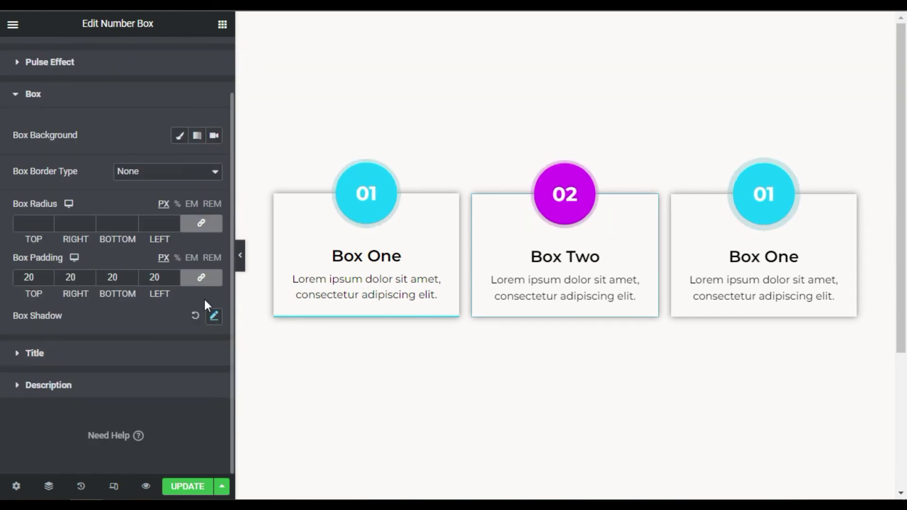
click(190, 171)
click(187, 200)
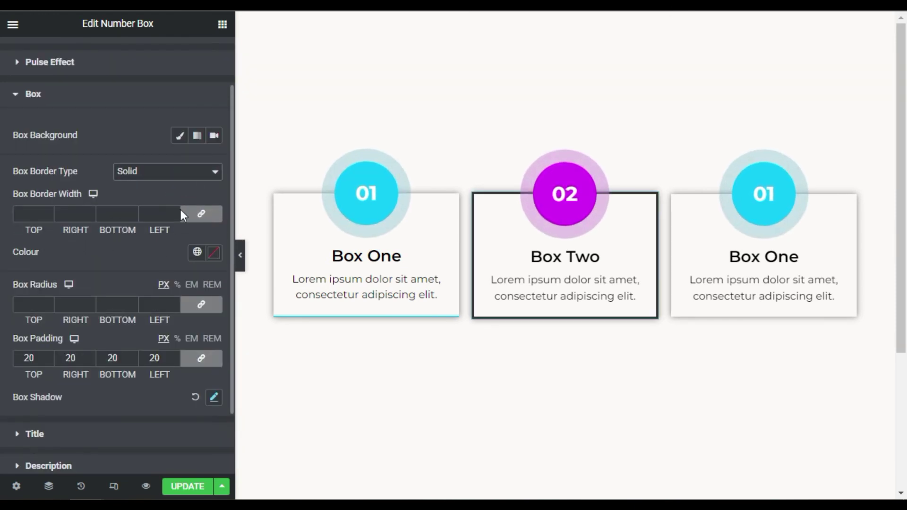
click(219, 251)
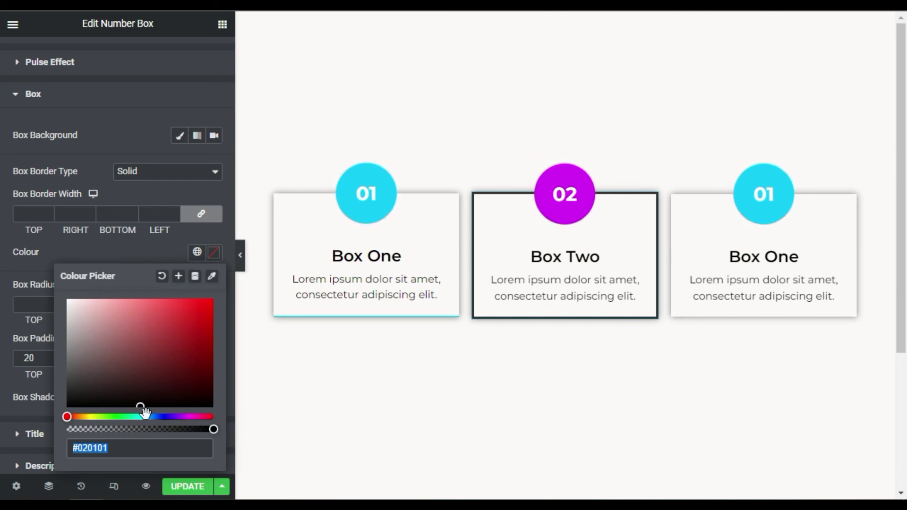
text(#D513FD)
click(199, 212)
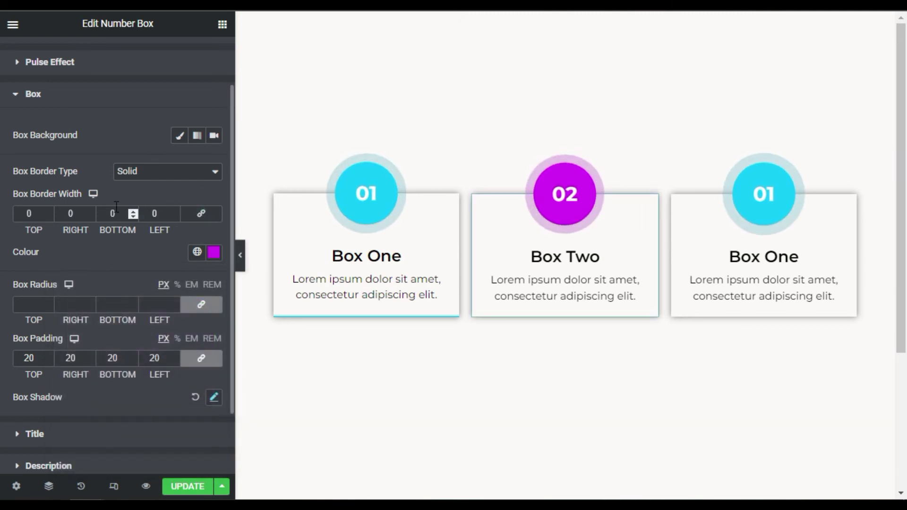
text(3)
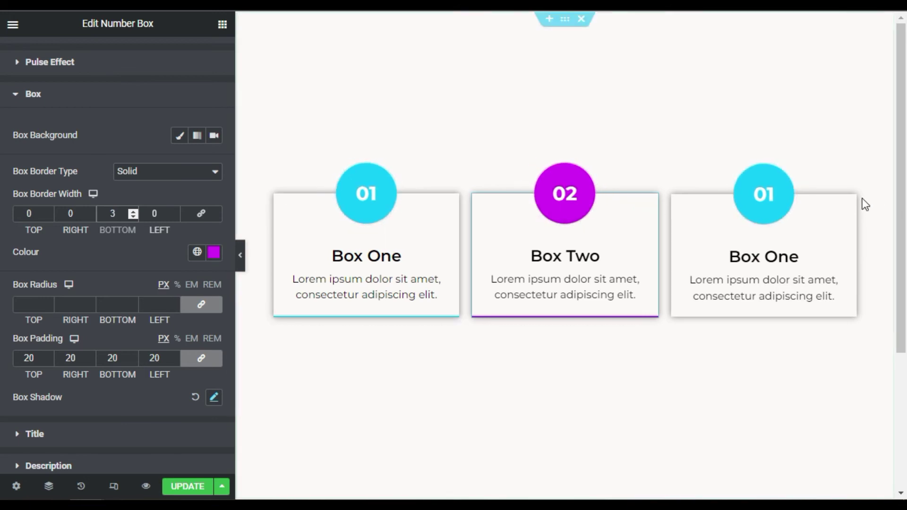
click(846, 201)
Change the third card's number to 03 and its title to Box Three
click(142, 179)
key(BackSpace)
text(3)
double_click(138, 250)
key(BackSpace)
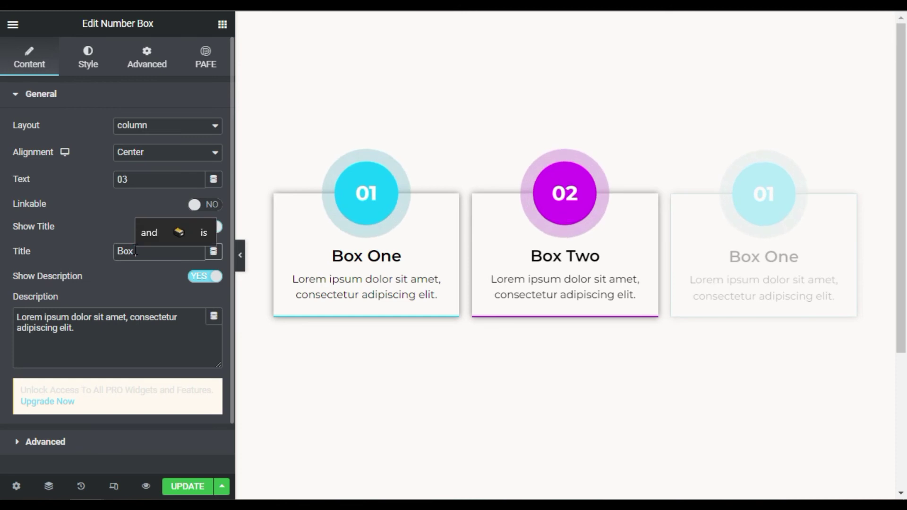
text(Three)
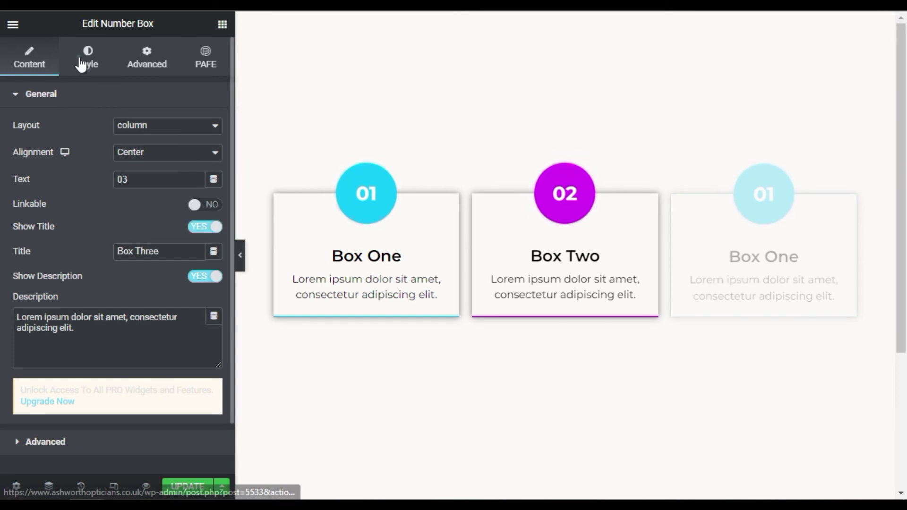
Make the third card's number circle purple #8013FD and copy that colour code
click(81, 62)
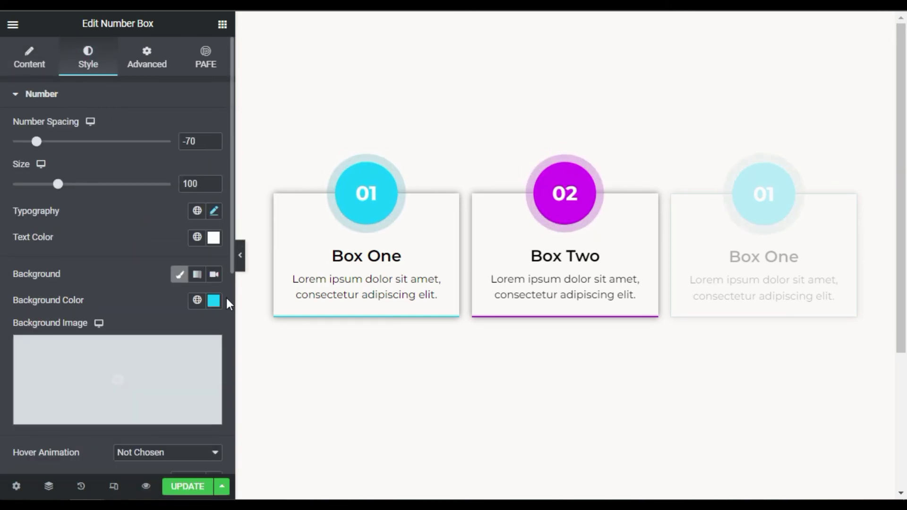
click(214, 301)
drag(148, 233, 176, 235)
triple_click(129, 267)
key(ctrl+c)
scroll(103, 446, down, 3)
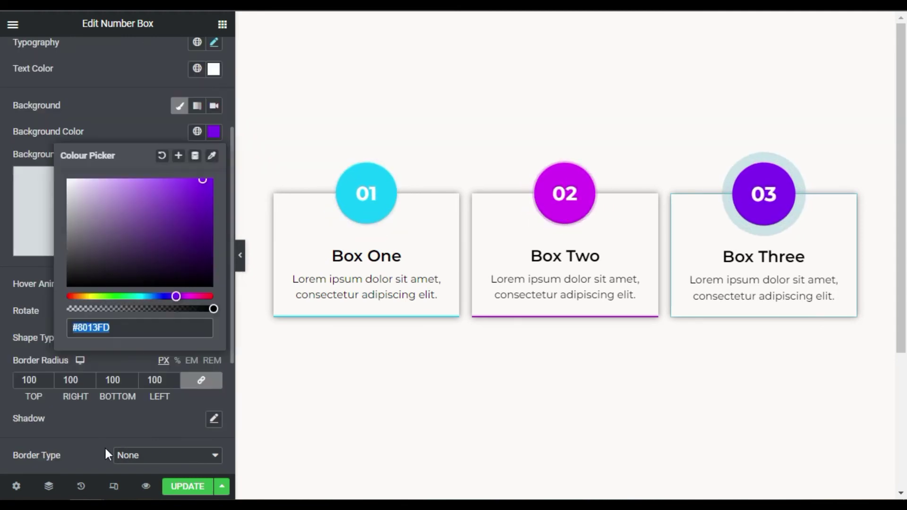
click(40, 331)
Set the third card's pulse colour to #8013FD, made semi-transparent
scroll(71, 385, down, 3)
click(91, 330)
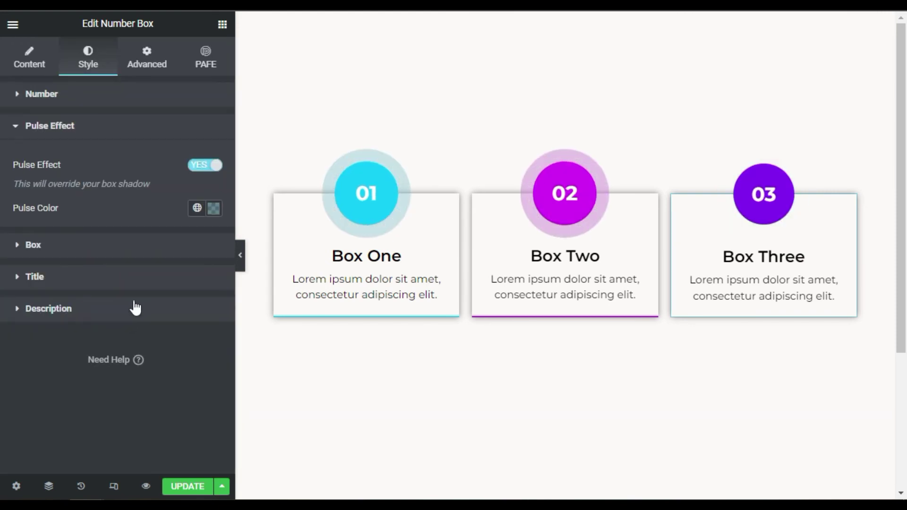
click(213, 207)
triple_click(144, 402)
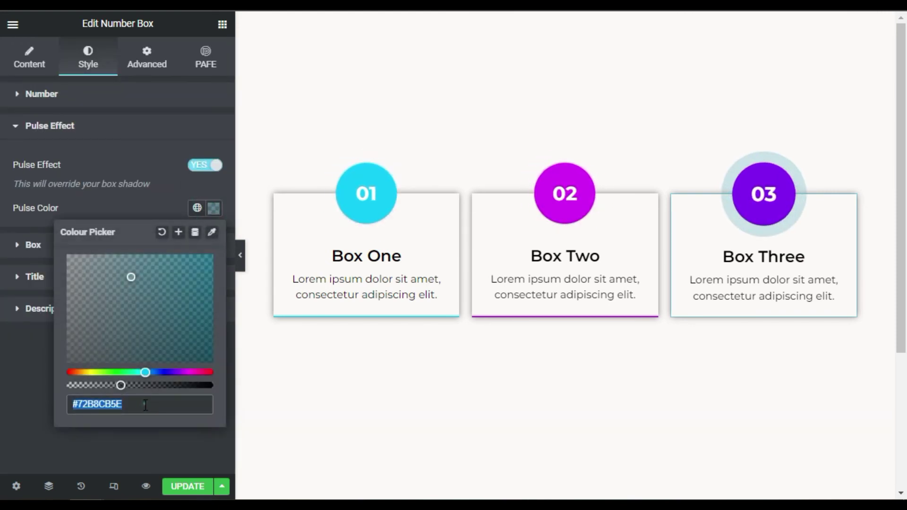
key(ctrl+v)
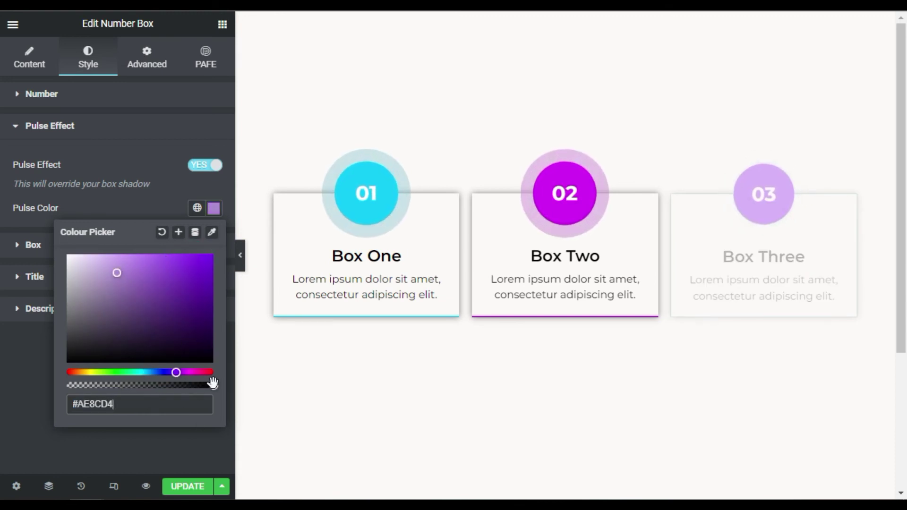
drag(215, 385, 145, 388)
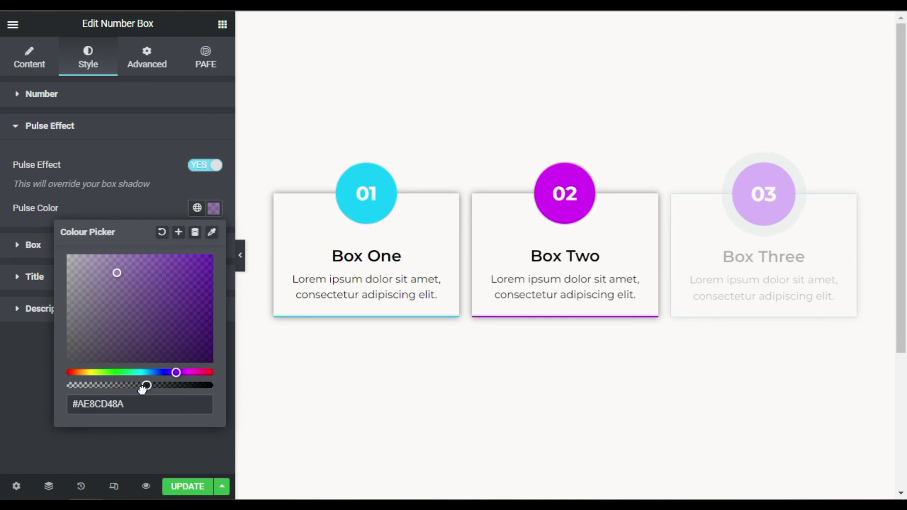
click(29, 348)
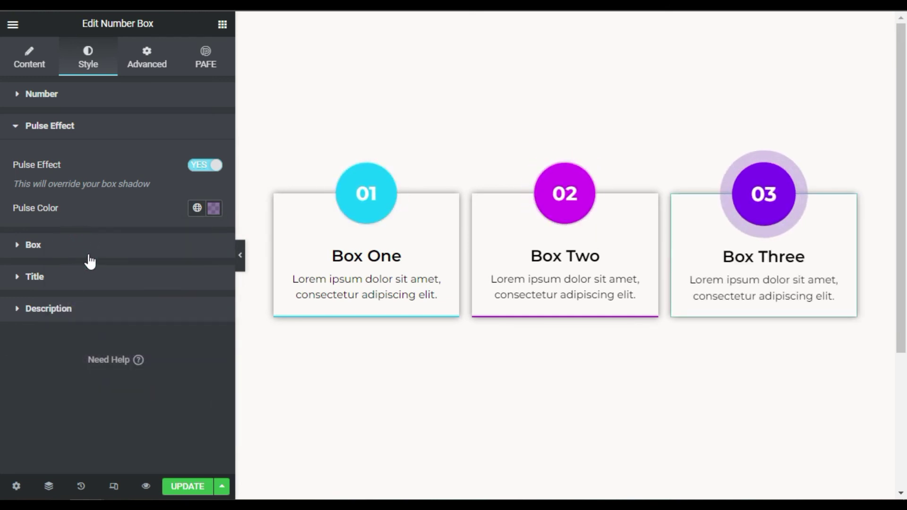
click(88, 252)
Give Box Three a solid #8013FD border with only the bottom width set to 3
click(144, 177)
click(170, 198)
click(215, 254)
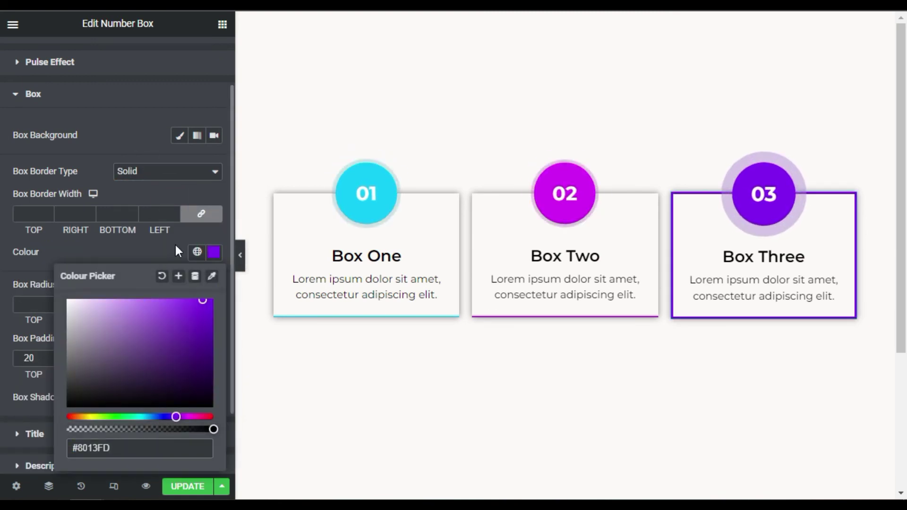
click(201, 214)
text(3)
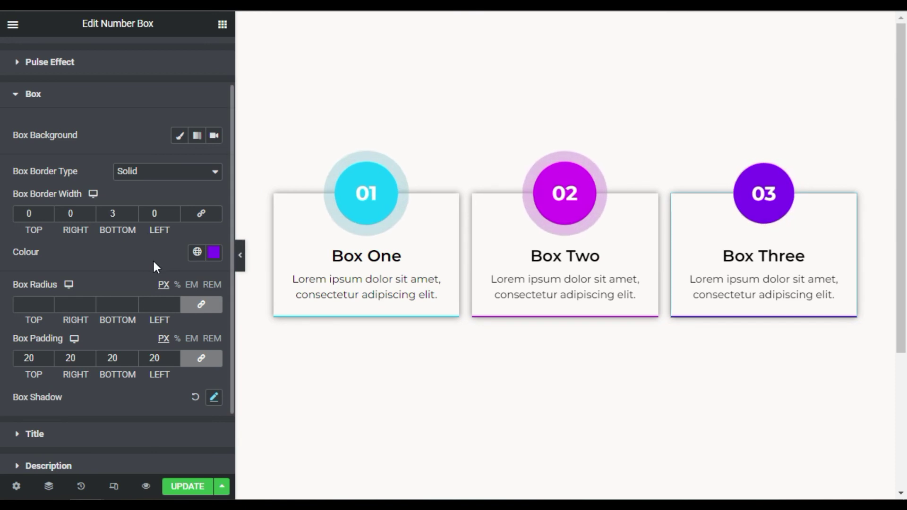
scroll(156, 288, down, 2)
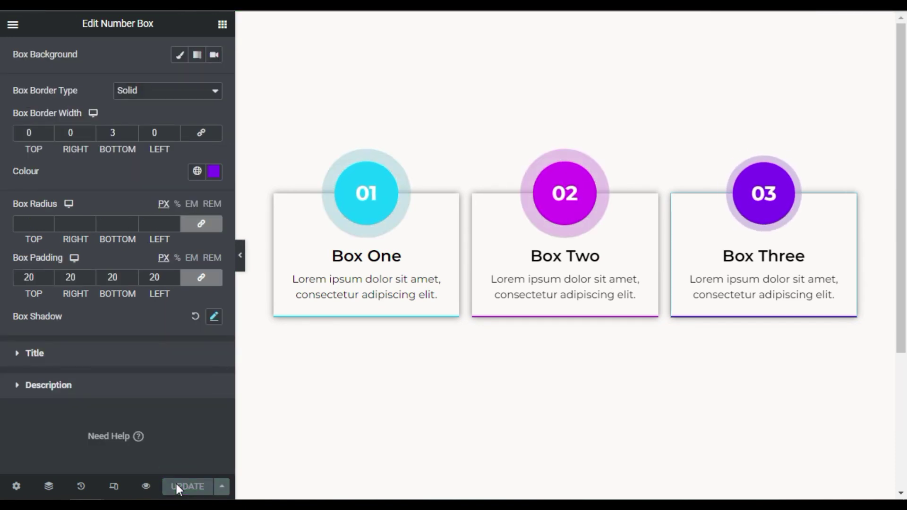
Preview the page with the three finished number cards 01, 02 and 03
click(146, 486)
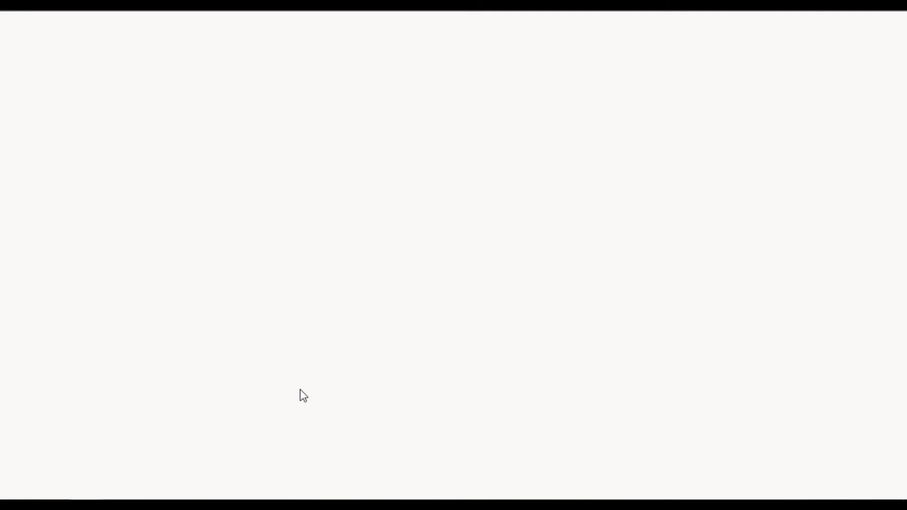